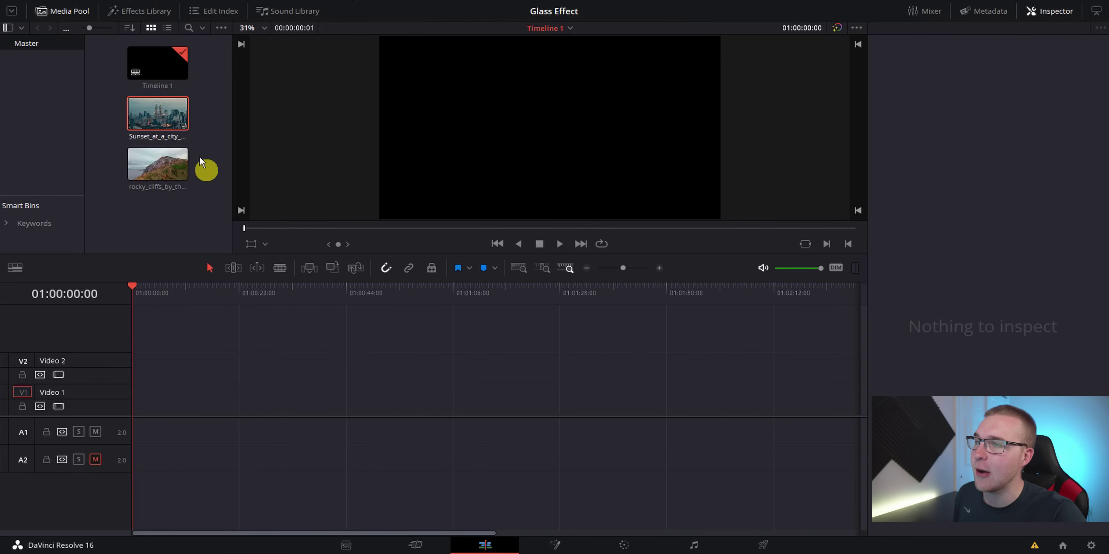
- Place the Sunset city clip on Video 1 and open it on the Fusion page
{"action": "left_click_drag", "start_coordinate": [157, 113], "coordinate": [190, 398]}
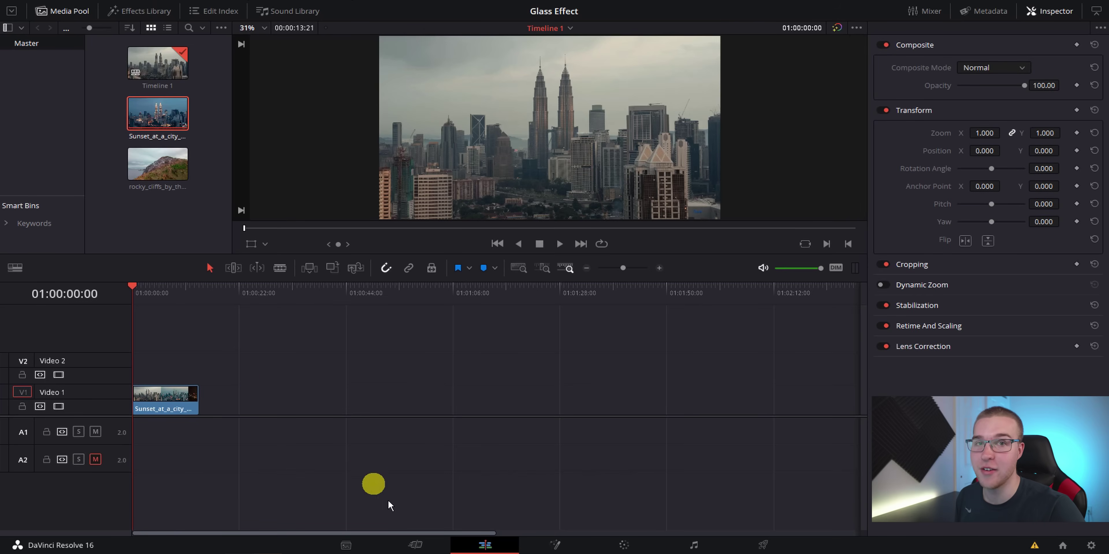
{"action": "left_click", "coordinate": [562, 543]}
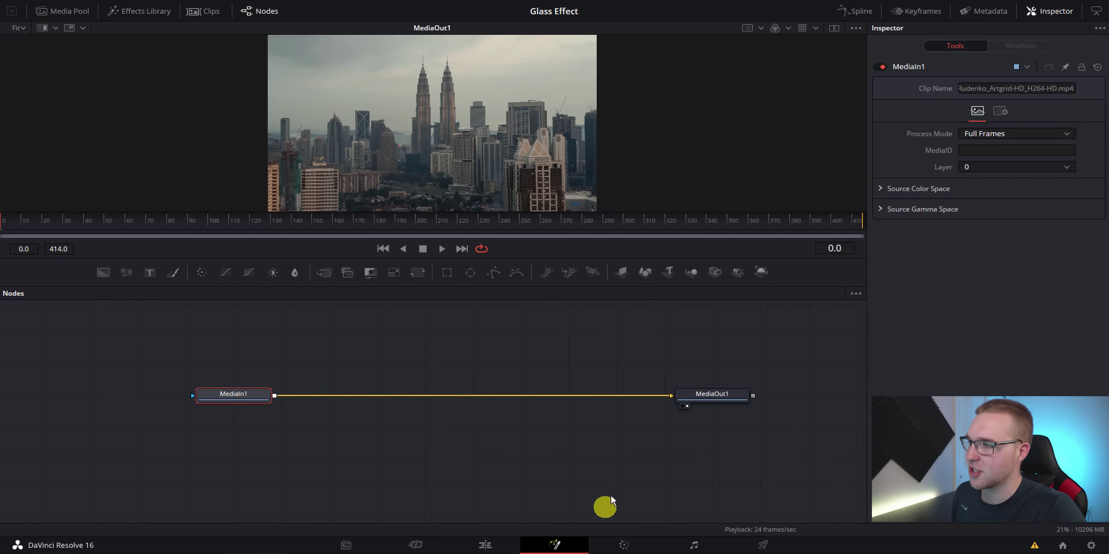
{"action": "left_click", "coordinate": [834, 28]}
{"action": "left_click", "coordinate": [835, 28]}
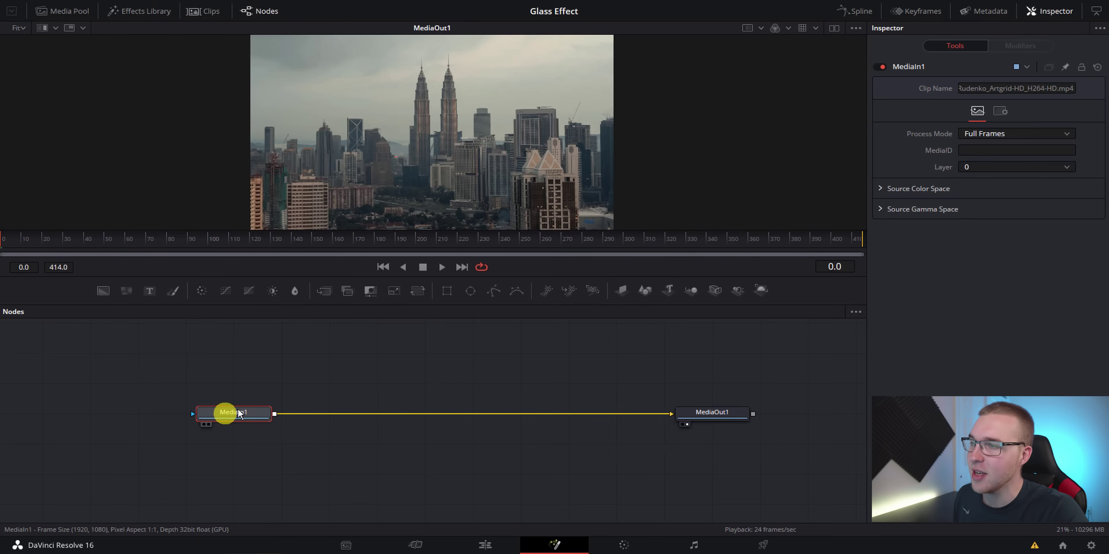
- Duplicate MediaIn1 with copy and paste to create MediaIn1_1
{"action": "key", "text": "ctrl+c"}
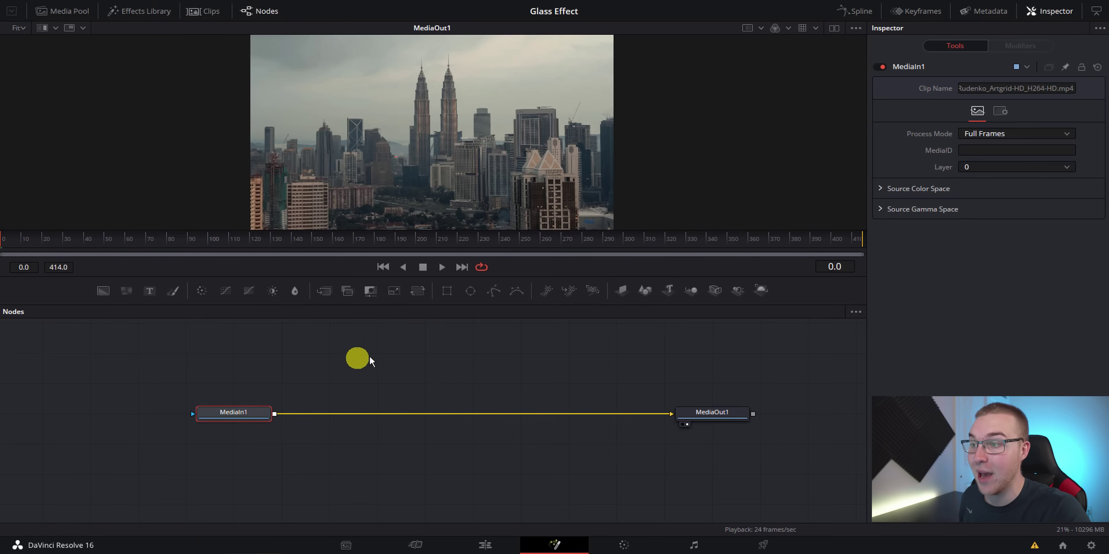
{"action": "left_click", "coordinate": [371, 352]}
{"action": "key", "text": "ctrl+v"}
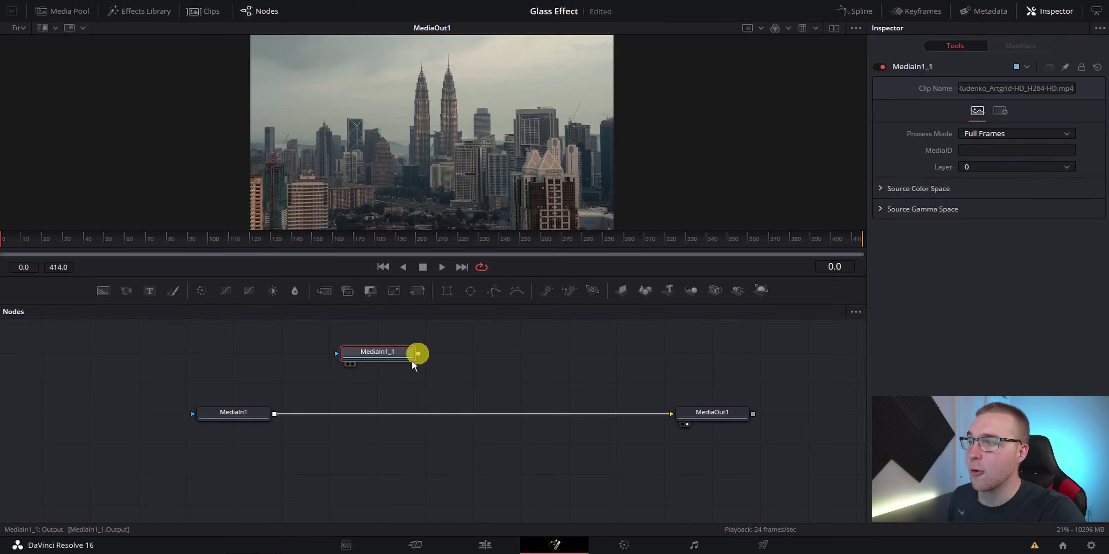
- Merge MediaIn1_1 over MediaIn1 and mask it with a Rectangle about 0.083 wide and 2.93 tall
{"action": "left_click_drag", "start_coordinate": [416, 354], "coordinate": [272, 415]}
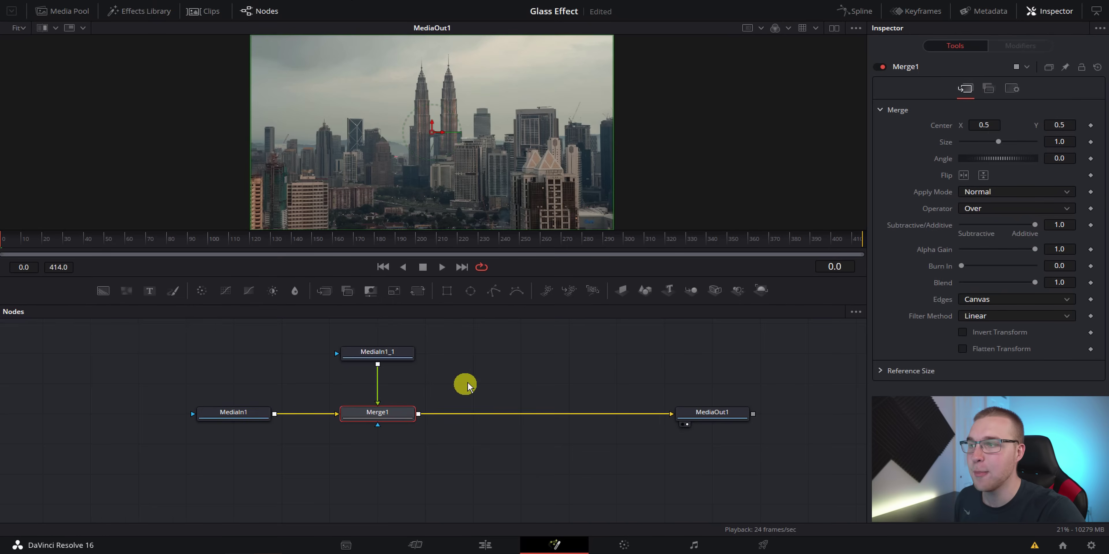
{"action": "left_click_drag", "start_coordinate": [462, 384], "coordinate": [395, 430]}
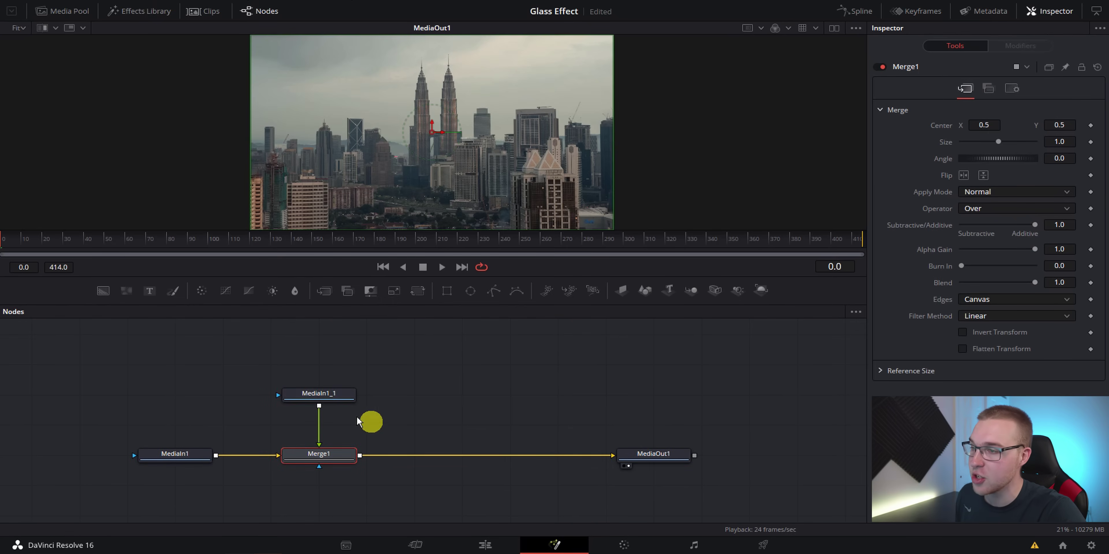
{"action": "left_click", "coordinate": [331, 396]}
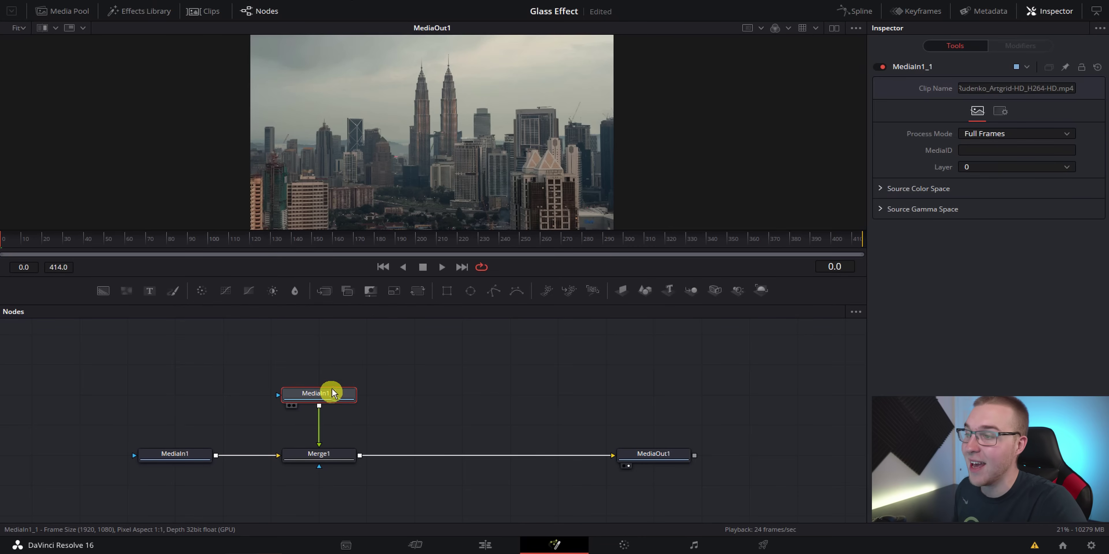
{"action": "left_click", "coordinate": [448, 298]}
{"action": "left_click", "coordinate": [329, 363]}
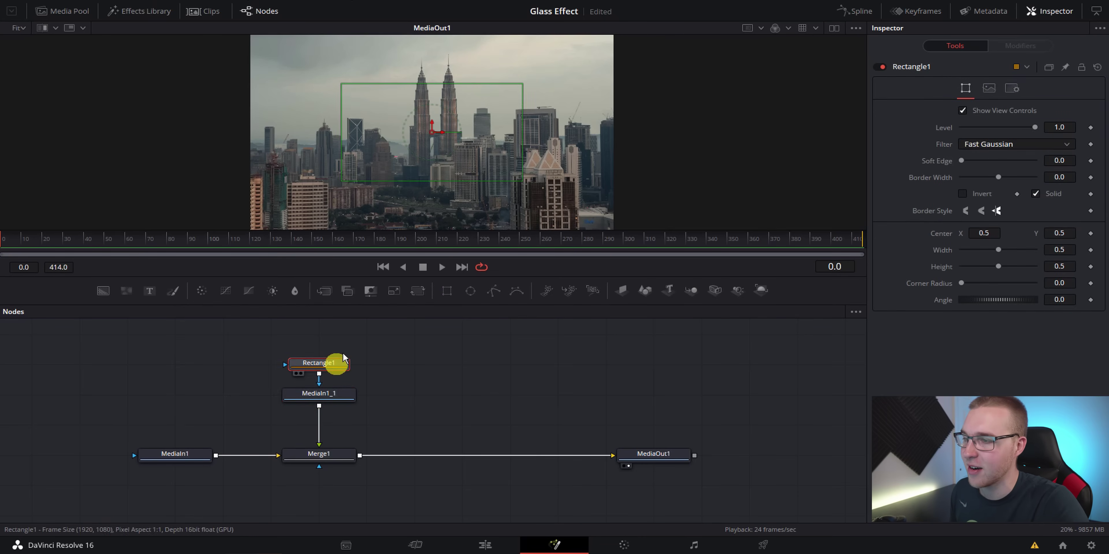
{"action": "left_click_drag", "start_coordinate": [521, 154], "coordinate": [572, 80]}
{"action": "scroll", "coordinate": [508, 186], "scroll_direction": "down", "scroll_amount": 2}
{"action": "scroll", "coordinate": [468, 211], "scroll_direction": "down", "scroll_amount": 2}
{"action": "scroll", "coordinate": [473, 33], "scroll_direction": "down", "scroll_amount": 1}
{"action": "scroll", "coordinate": [577, 108], "scroll_direction": "up", "scroll_amount": 2}
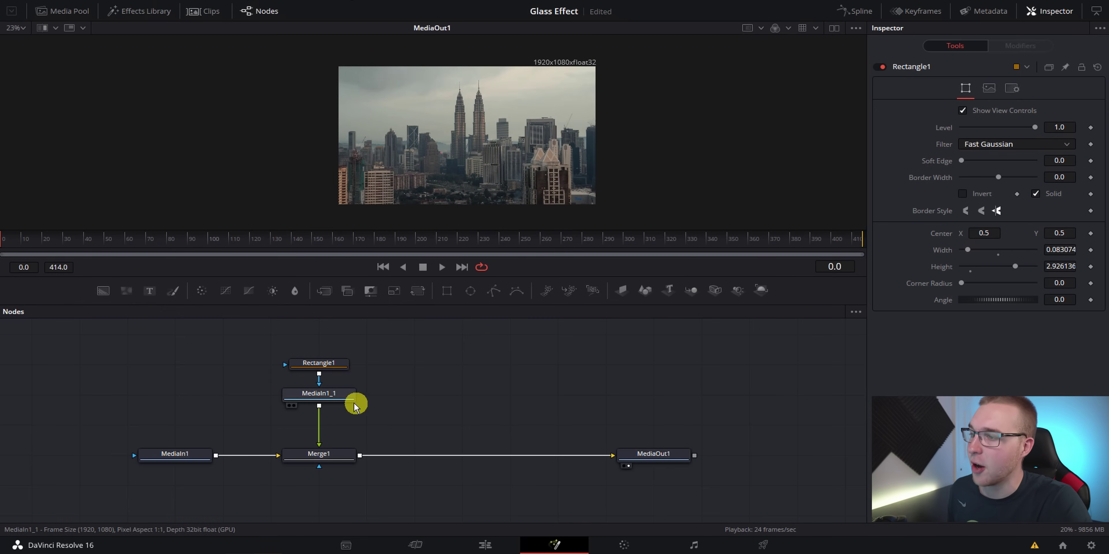
- Insert Transform1 after MediaIn1_1 and set its Size to 1.38
{"action": "left_click", "coordinate": [345, 400]}
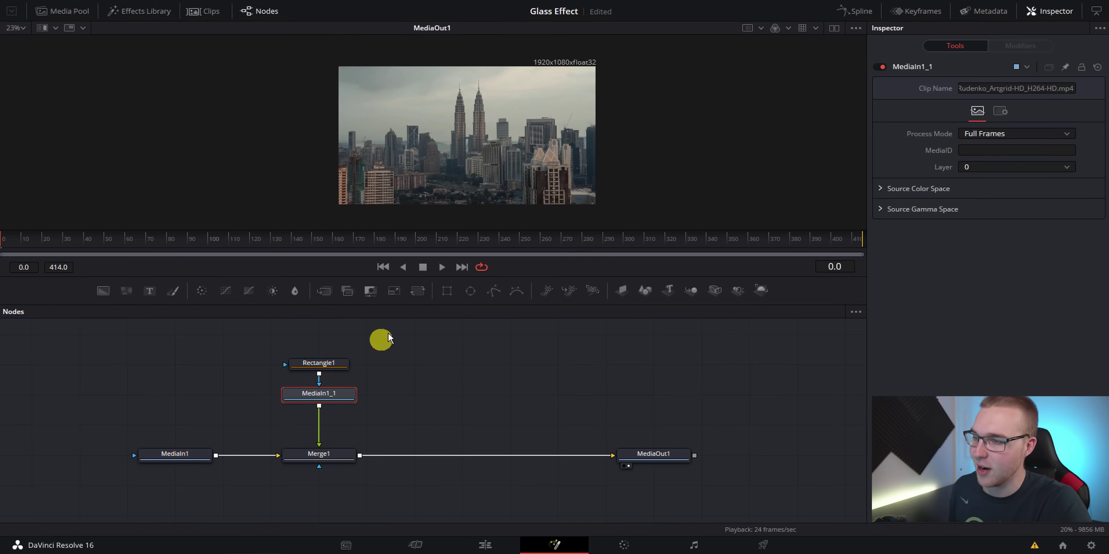
{"action": "left_click", "coordinate": [417, 291]}
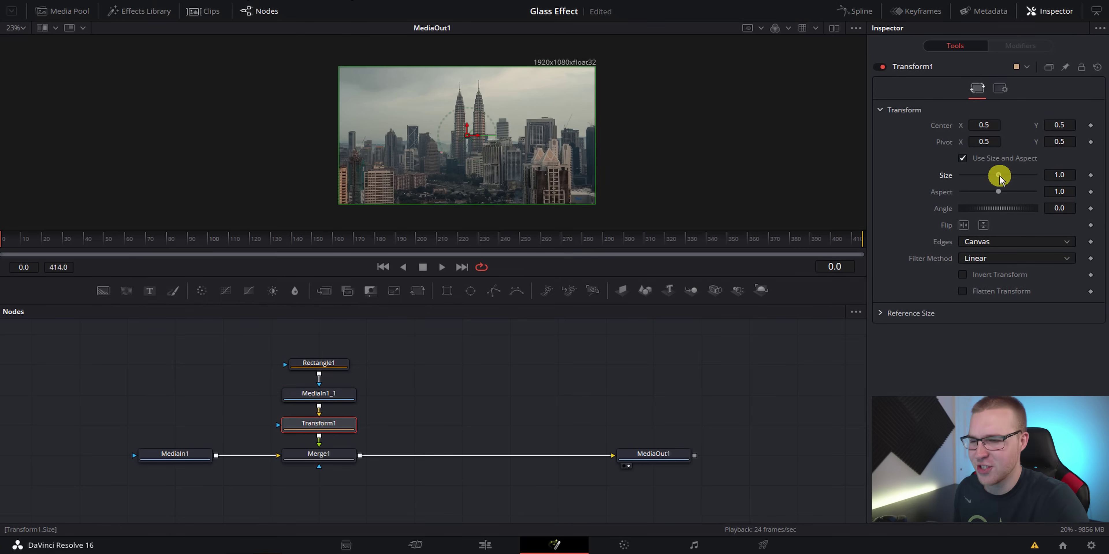
{"action": "left_click_drag", "start_coordinate": [999, 177], "coordinate": [1002, 178]}
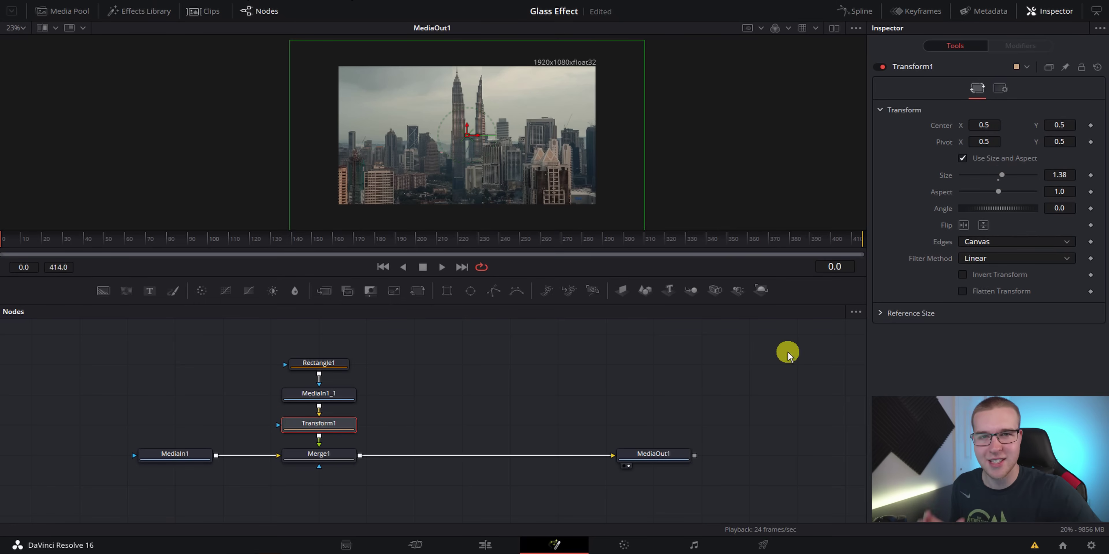
{"action": "left_click", "coordinate": [787, 351]}
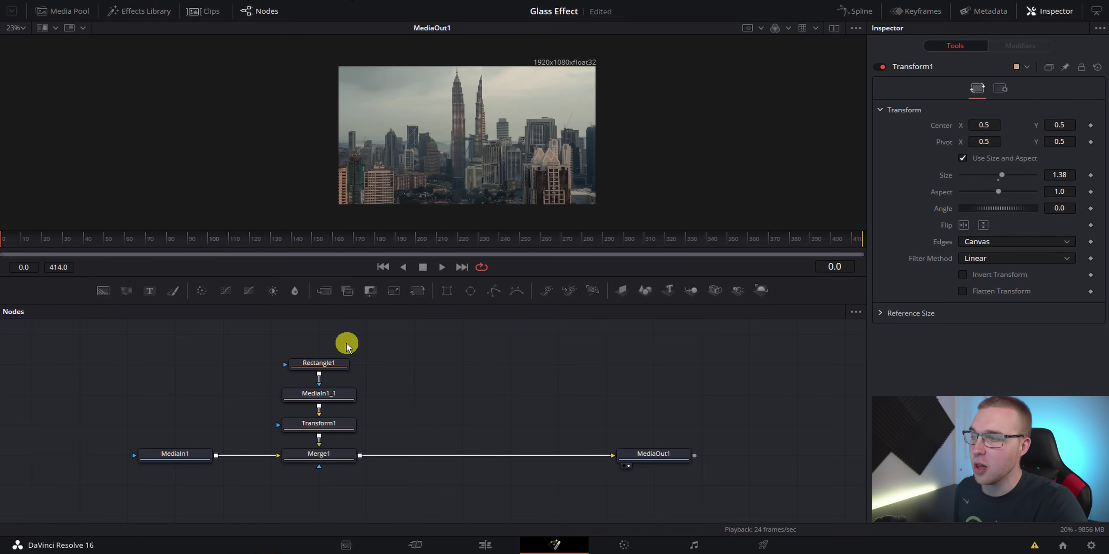
{"action": "left_click_drag", "start_coordinate": [347, 344], "coordinate": [334, 377]}
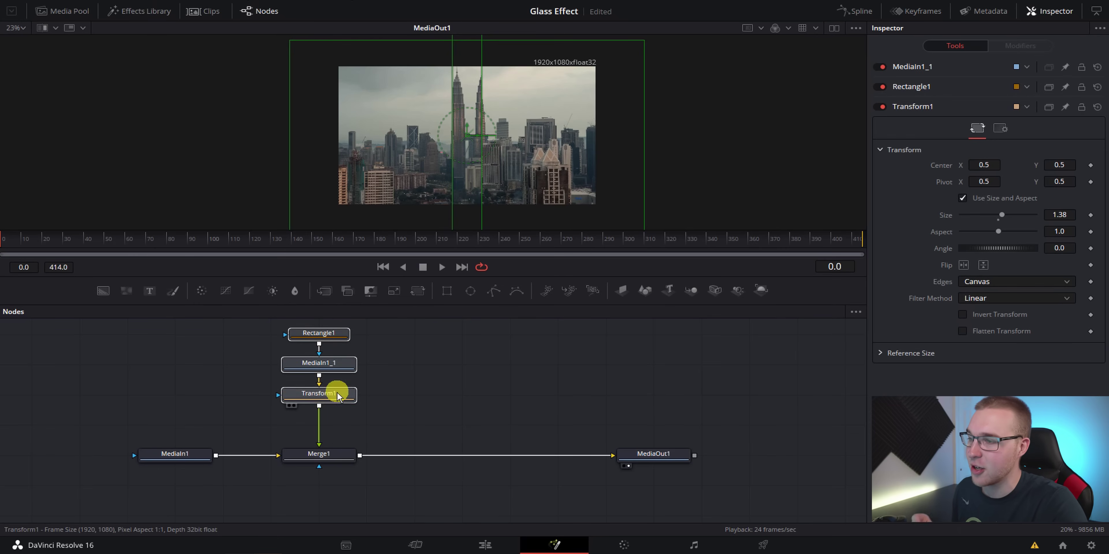
- Add a Shadow node after Transform1 with softness ~0.02, offset X 0.508 and alpha 0.811
{"action": "left_click", "coordinate": [342, 396]}
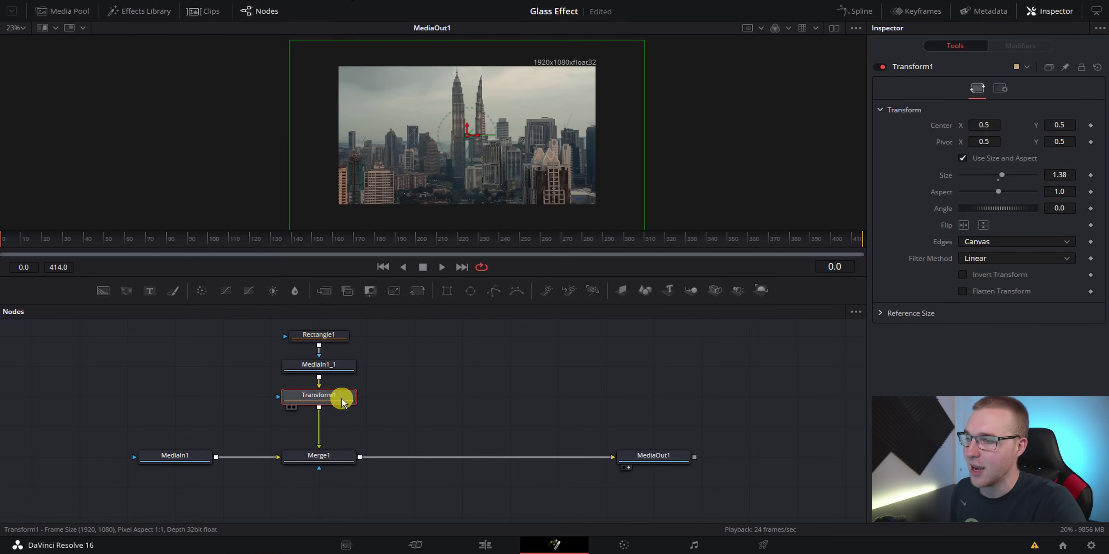
{"action": "key", "text": "shift+space"}
{"action": "type", "text": "Shadow"}
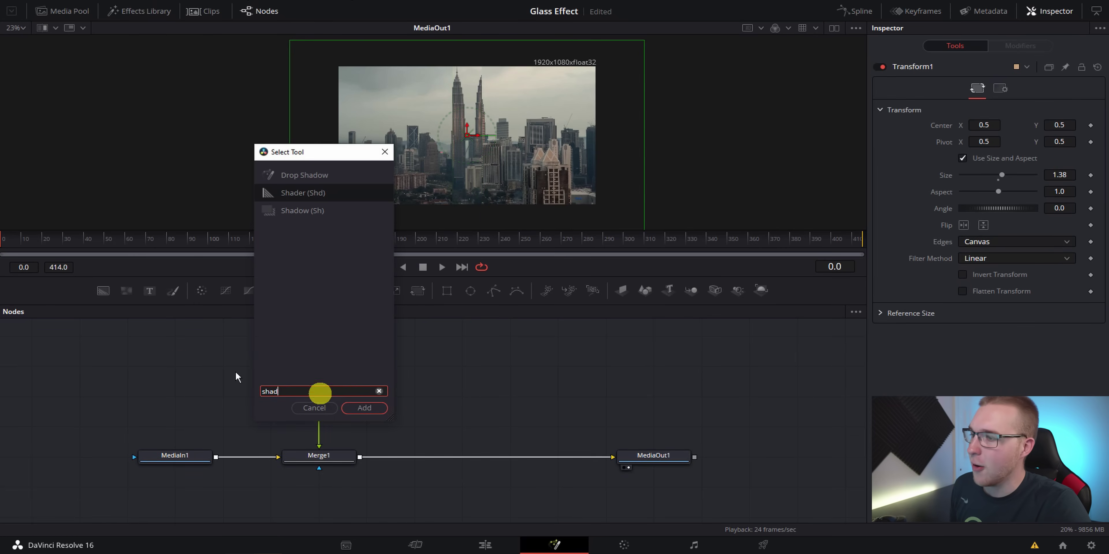
{"action": "left_click", "coordinate": [352, 414]}
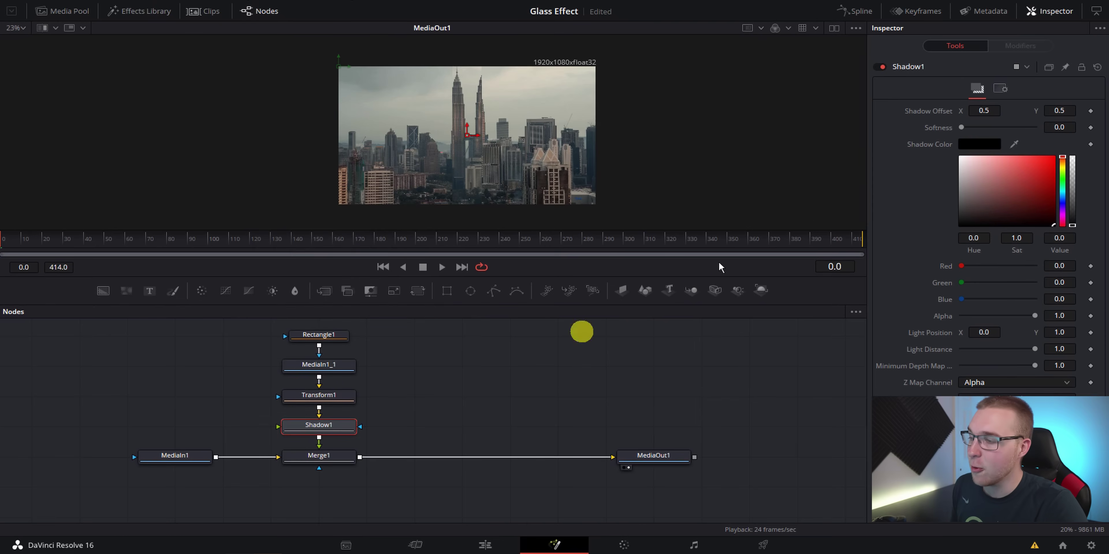
{"action": "left_click_drag", "start_coordinate": [961, 128], "coordinate": [991, 113]}
{"action": "left_click_drag", "start_coordinate": [1037, 351], "coordinate": [1041, 357]}
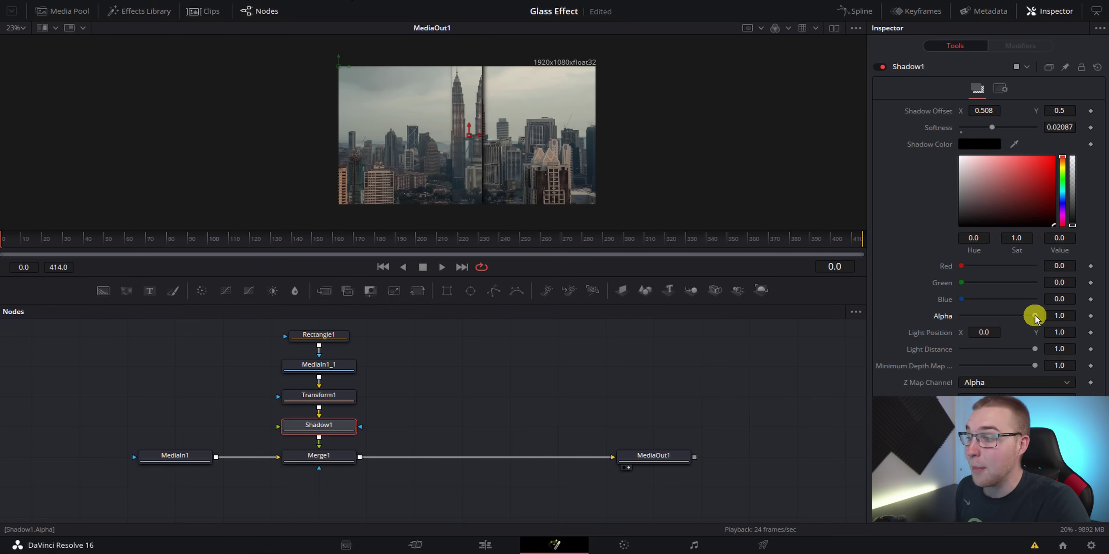
{"action": "left_click_drag", "start_coordinate": [1035, 316], "coordinate": [1021, 314]}
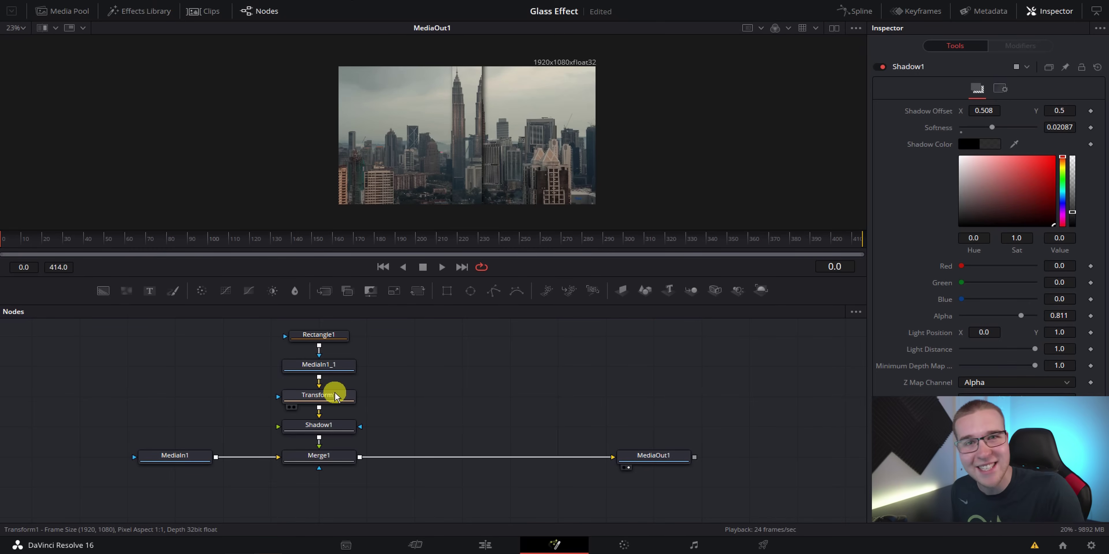
- Raise Transform1's Size to 1.475, keeping Rectangle1's centre at 0.5, 0.5
{"action": "left_click", "coordinate": [335, 396]}
{"action": "left_click_drag", "start_coordinate": [1010, 177], "coordinate": [1010, 181]}
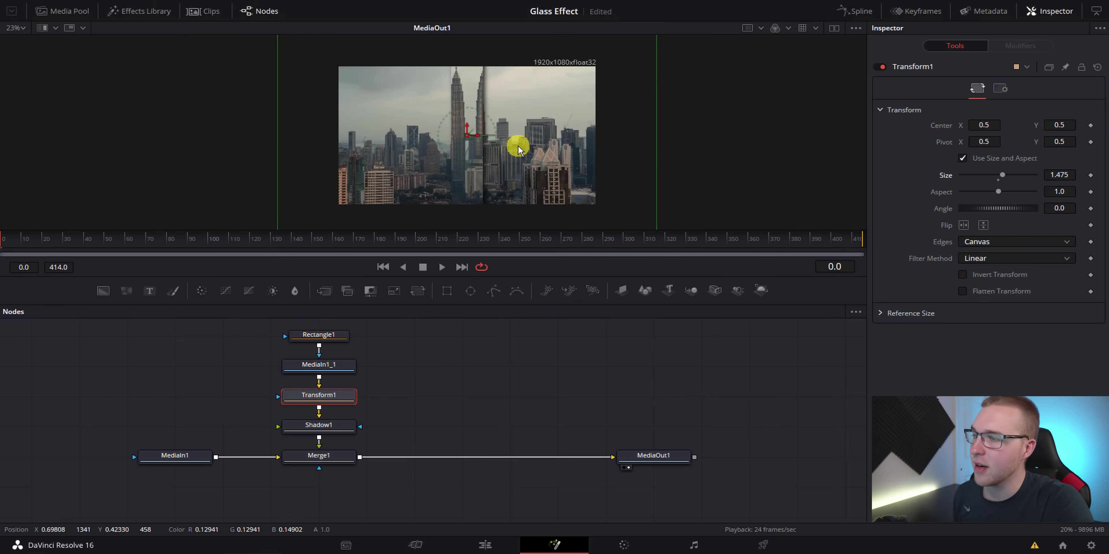
{"action": "left_click", "coordinate": [367, 358]}
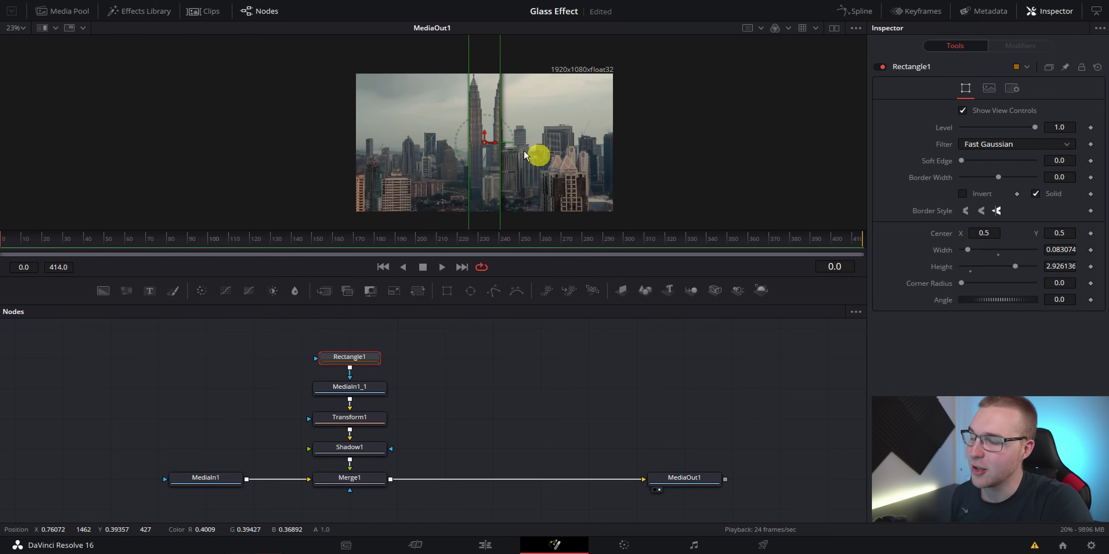
{"action": "left_click_drag", "start_coordinate": [484, 142], "coordinate": [546, 149]}
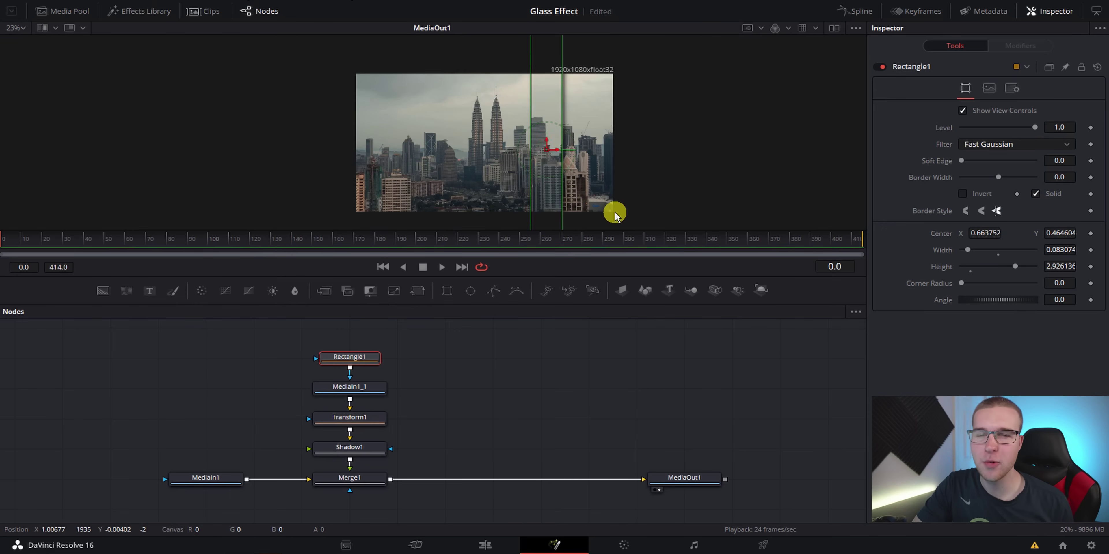
{"action": "key", "text": "ctrl+z"}
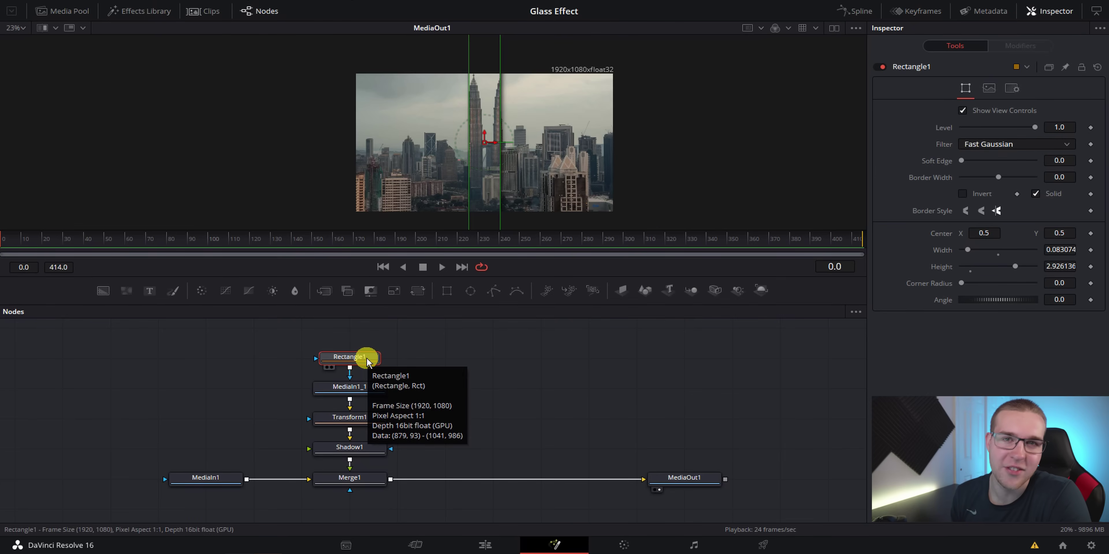
- Wire a new Transform2 node between Rectangle1 and MediaIn1_1's mask input
{"action": "left_click_drag", "start_coordinate": [367, 361], "coordinate": [367, 330]}
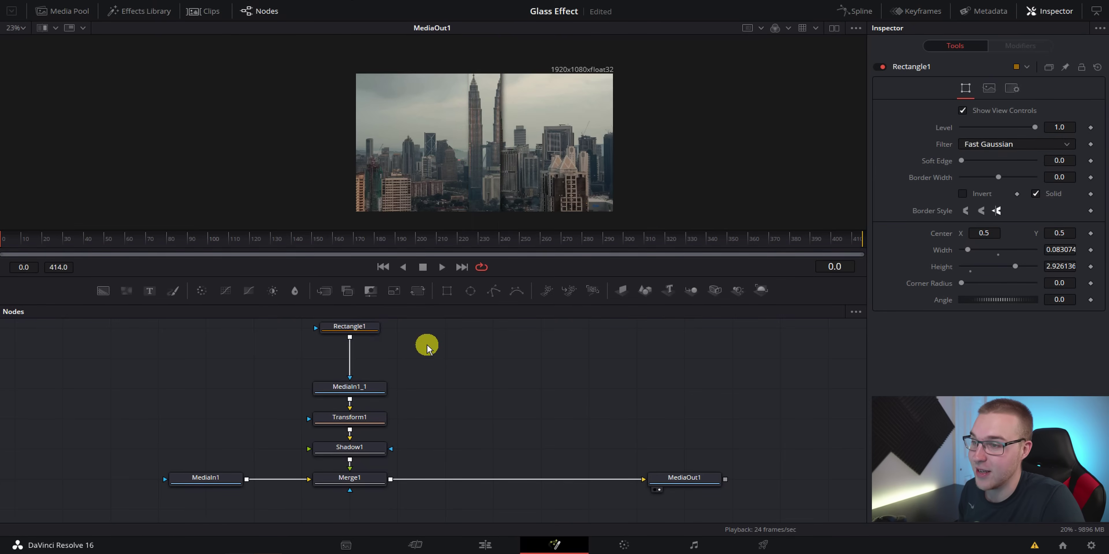
{"action": "left_click_drag", "start_coordinate": [417, 290], "coordinate": [364, 381]}
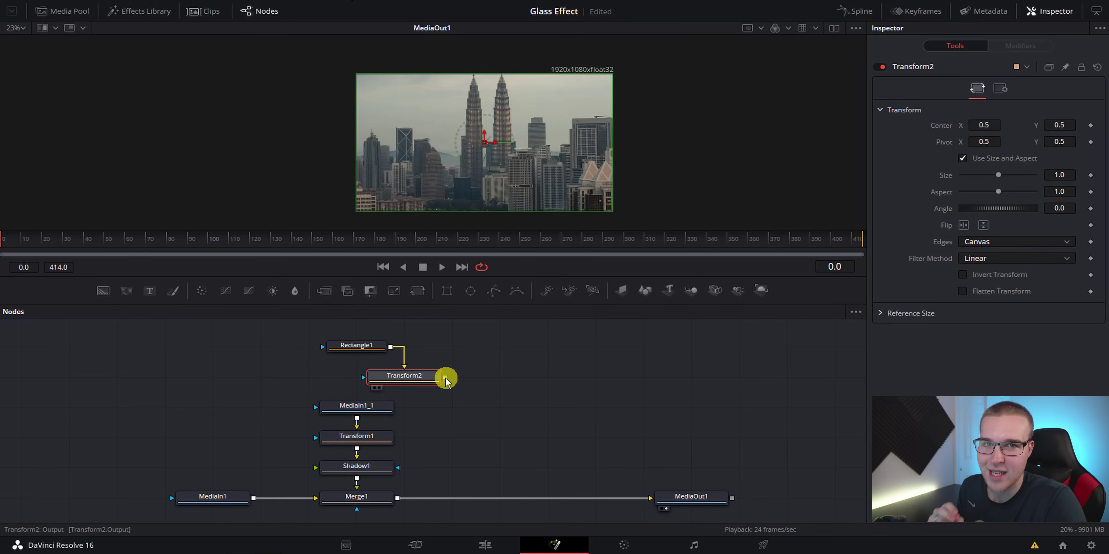
{"action": "left_click_drag", "start_coordinate": [445, 379], "coordinate": [317, 408]}
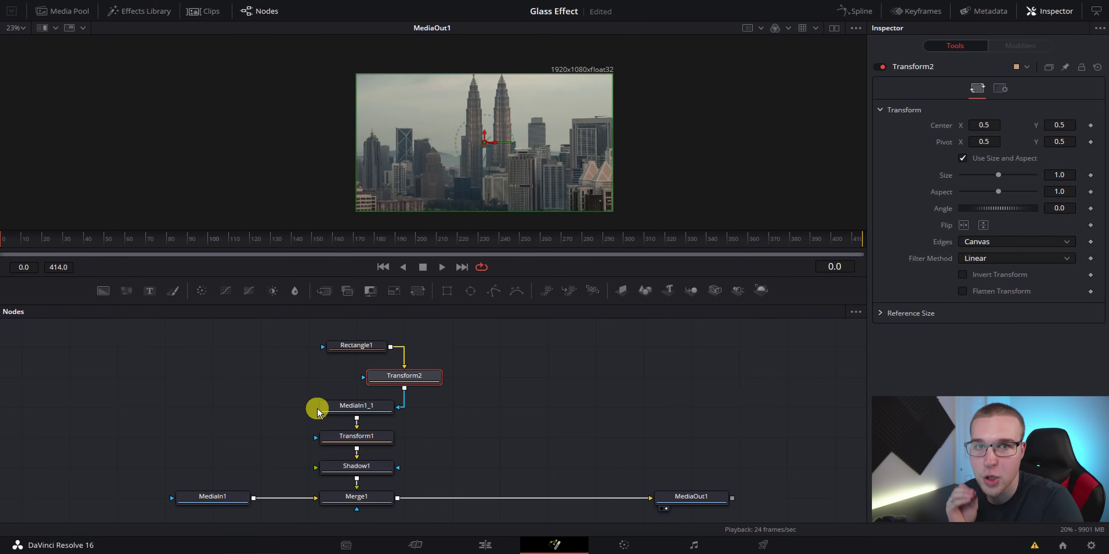
{"action": "left_click_drag", "start_coordinate": [418, 382], "coordinate": [372, 388]}
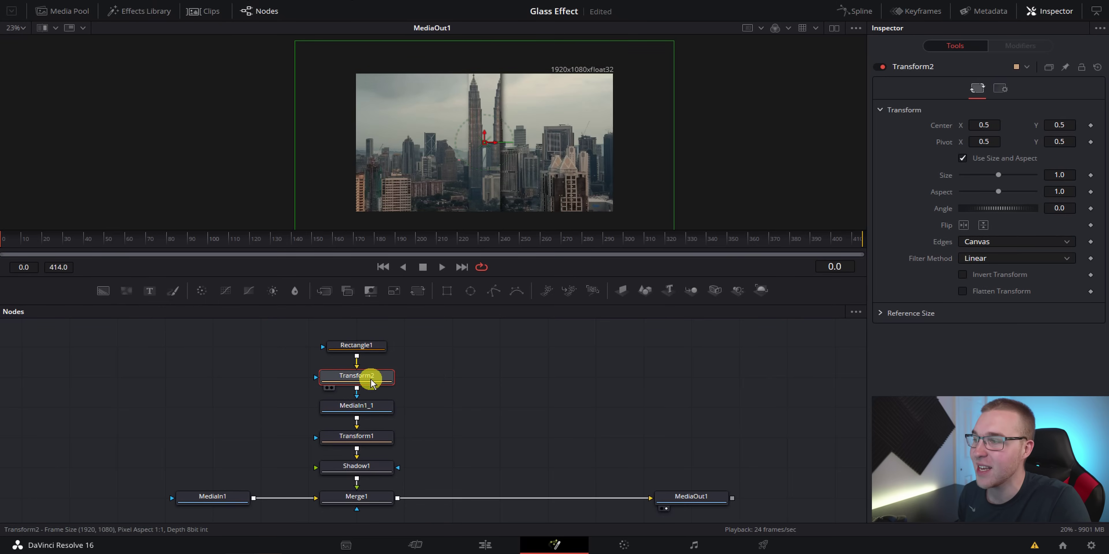
{"action": "left_click_drag", "start_coordinate": [988, 125], "coordinate": [1094, 160]}
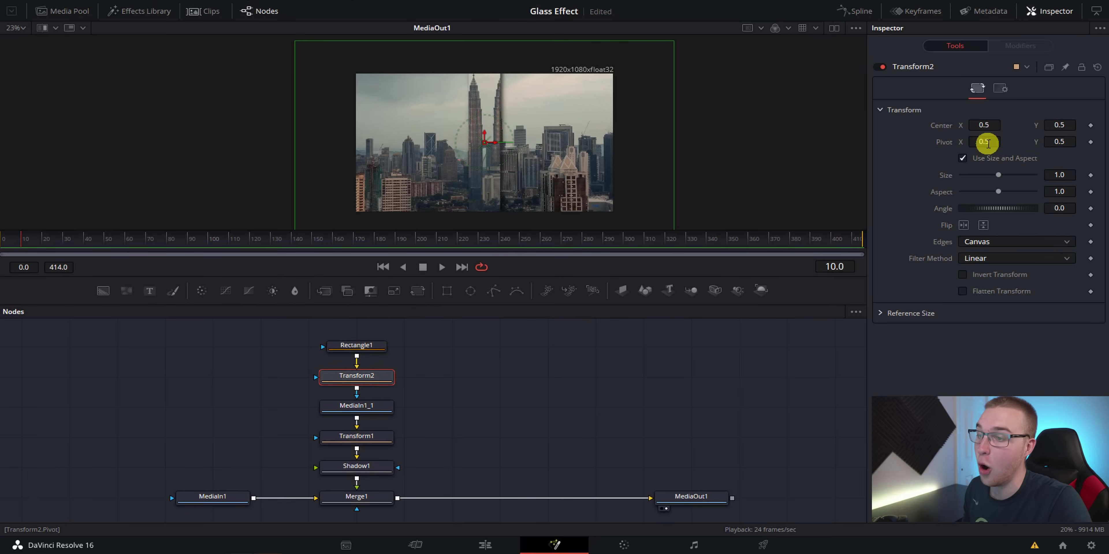
- Set Transform2's pivot X to 0.215, centre X to 0.357 and size to 0.25
{"action": "left_click_drag", "start_coordinate": [988, 144], "coordinate": [984, 143]}
{"action": "left_click_drag", "start_coordinate": [871, 159], "coordinate": [822, 163]}
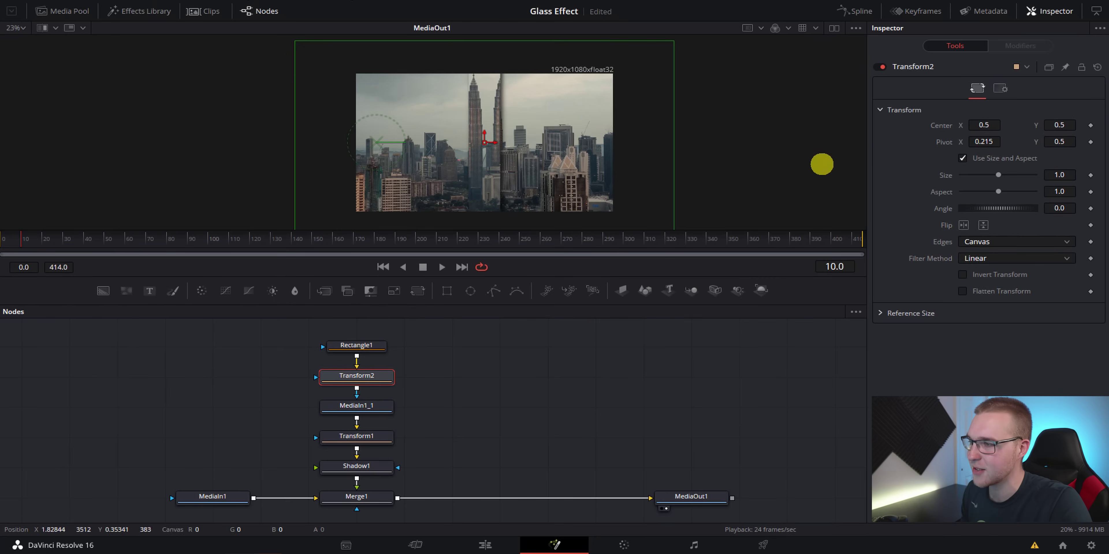
{"action": "mouse_move", "coordinate": [998, 177]}
{"action": "left_mouse_down"}
{"action": "mouse_move", "coordinate": [967, 165]}
{"action": "mouse_move", "coordinate": [1005, 186]}
{"action": "mouse_move", "coordinate": [984, 180]}
{"action": "left_mouse_up"}
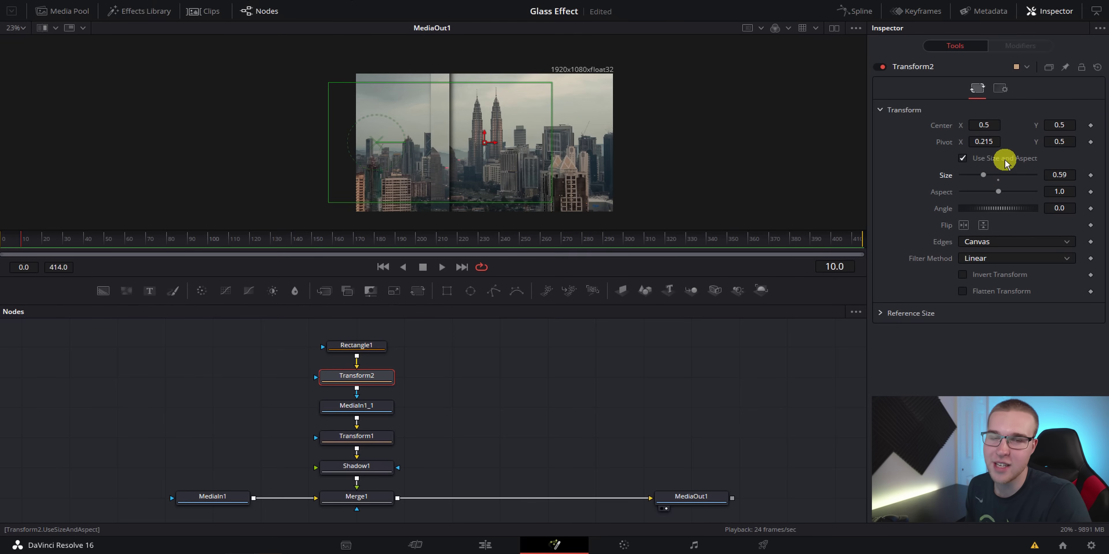
{"action": "left_click_drag", "start_coordinate": [989, 127], "coordinate": [907, 149]}
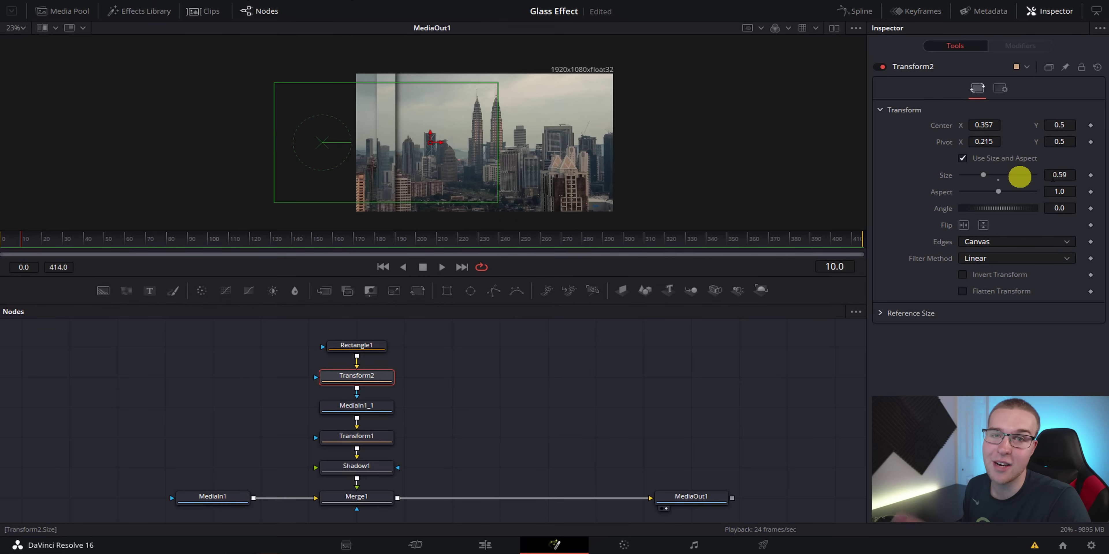
{"action": "left_click_drag", "start_coordinate": [1060, 176], "coordinate": [861, 202]}
{"action": "left_click", "coordinate": [970, 175]}
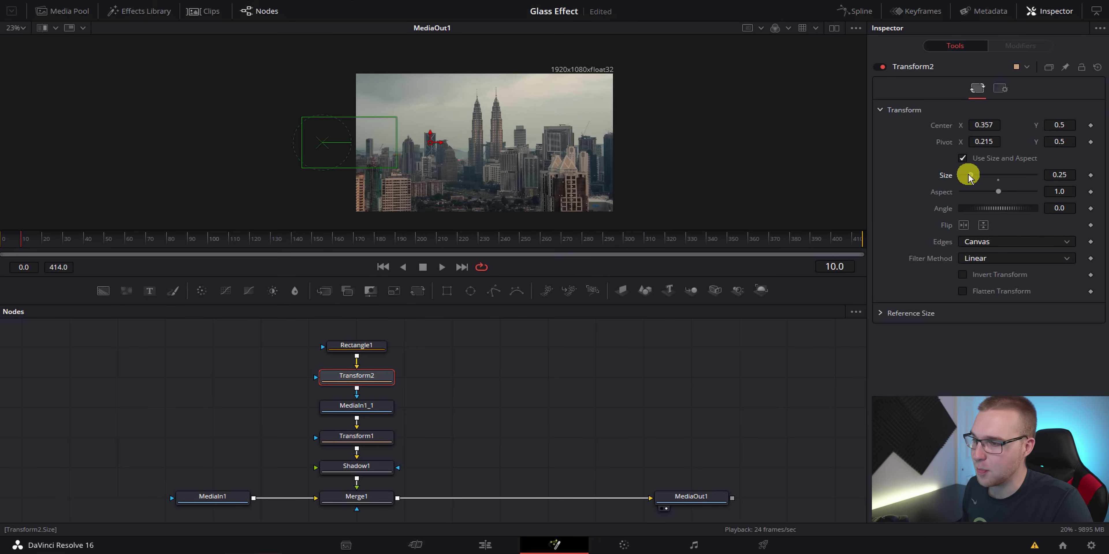
- Keyframe size 0.25 at frame 10 and grow it to about 2.33 at frame 100
{"action": "left_click", "coordinate": [1090, 175]}
{"action": "left_click", "coordinate": [207, 251]}
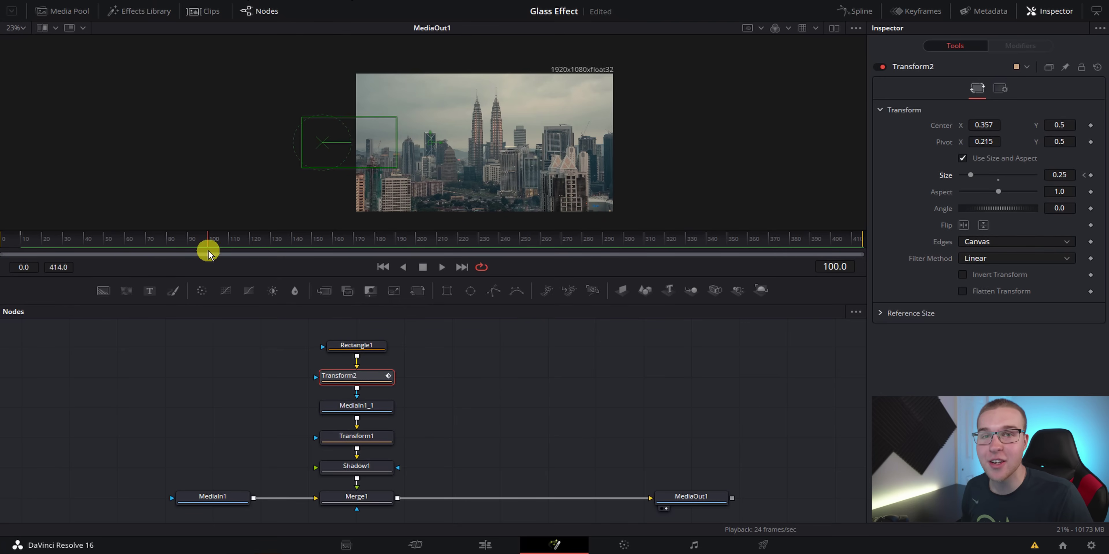
{"action": "left_click", "coordinate": [998, 180]}
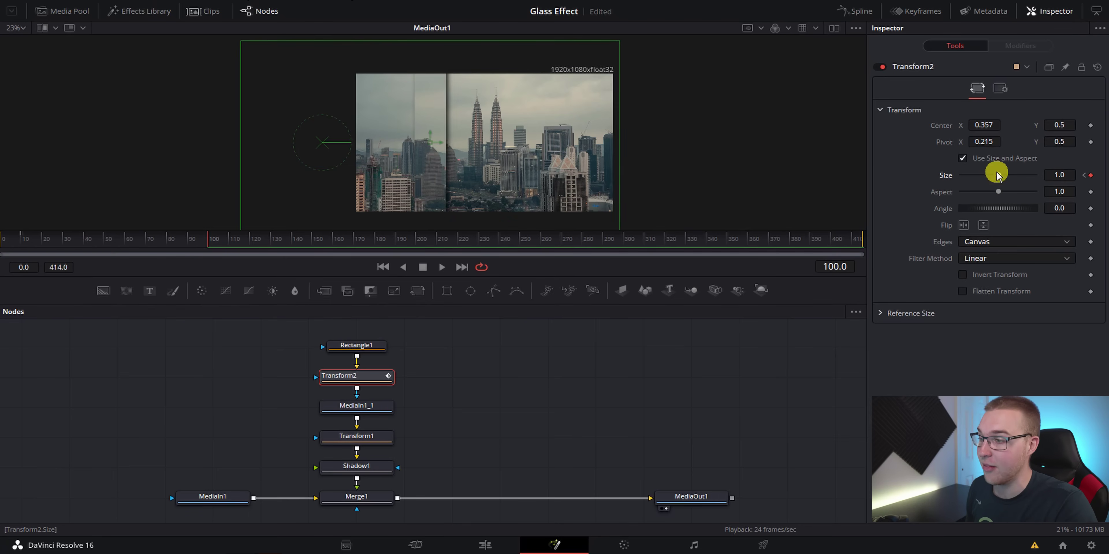
{"action": "left_click_drag", "start_coordinate": [998, 175], "coordinate": [1017, 185]}
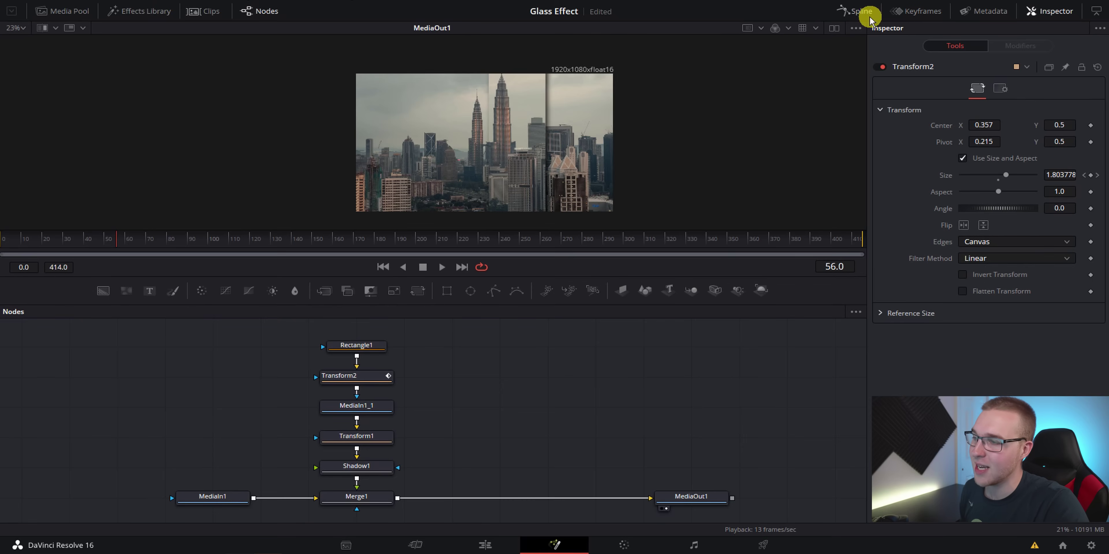
- Smooth both Transform2 Size keyframes into an eased S-curve in the Spline editor
{"action": "left_click", "coordinate": [861, 11]}
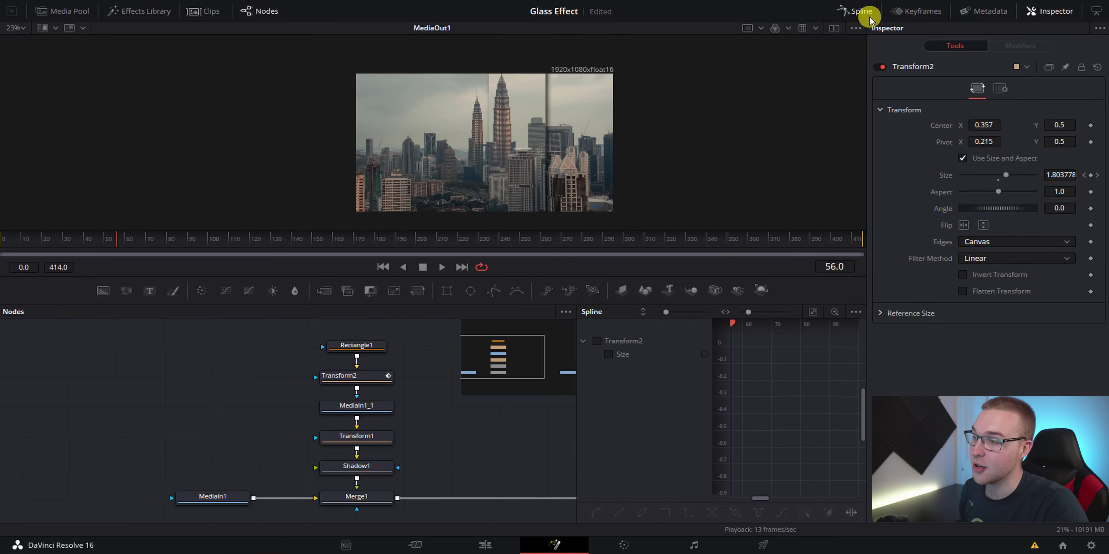
{"action": "left_click", "coordinate": [597, 341]}
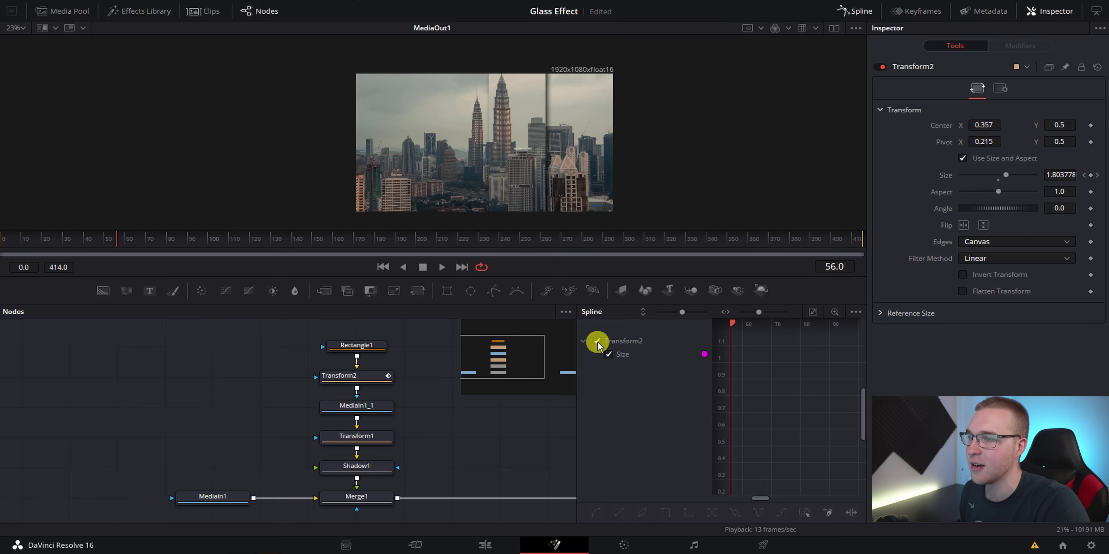
{"action": "left_click_drag", "start_coordinate": [577, 389], "coordinate": [455, 388]}
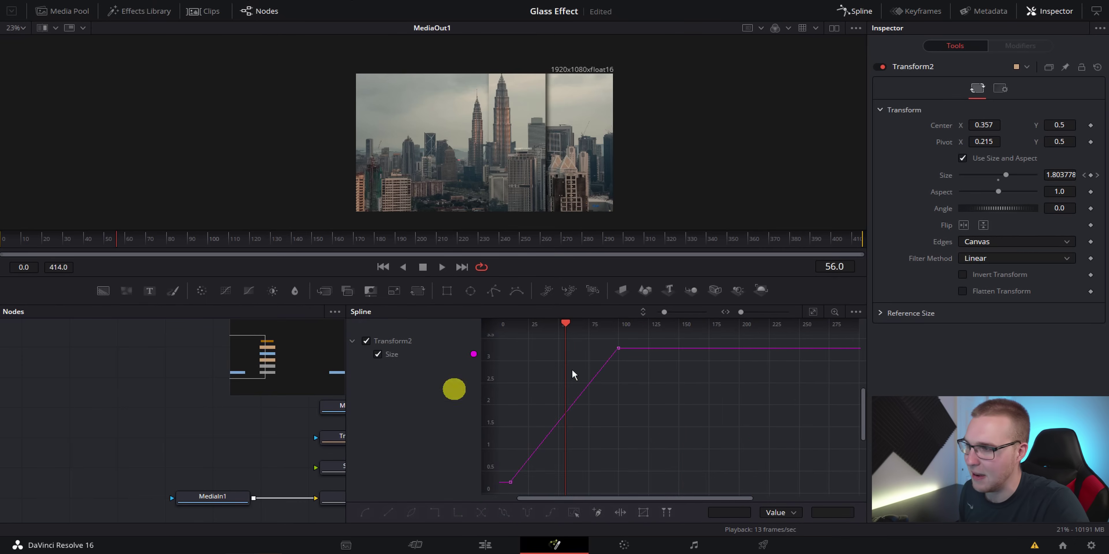
{"action": "left_click", "coordinate": [813, 313]}
{"action": "left_click_drag", "start_coordinate": [839, 339], "coordinate": [502, 489]}
{"action": "key", "text": "s"}
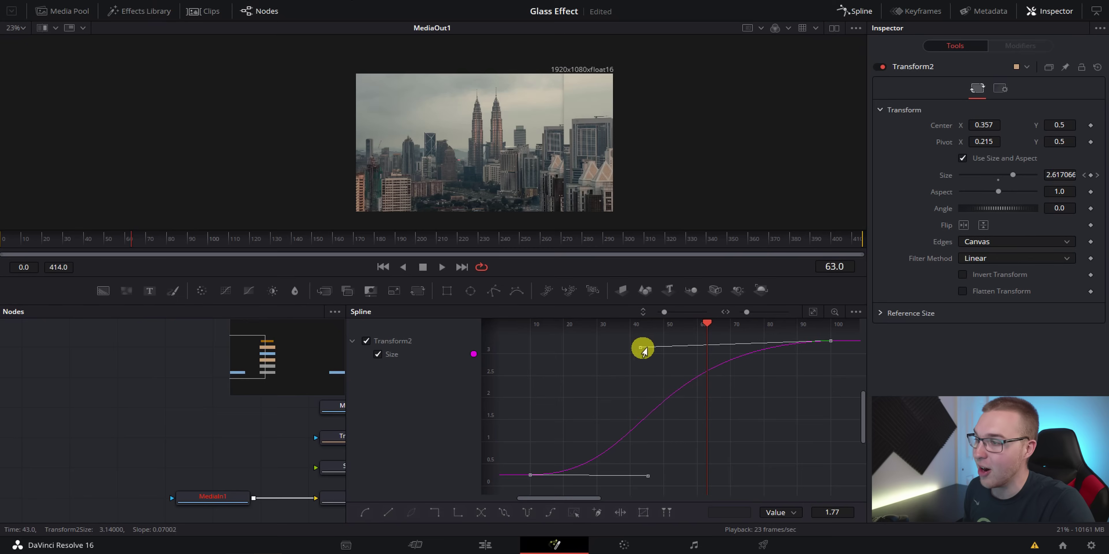
{"action": "mouse_move", "coordinate": [639, 347]}
{"action": "left_mouse_down"}
{"action": "mouse_move", "coordinate": [661, 348]}
{"action": "mouse_move", "coordinate": [650, 347]}
{"action": "left_mouse_up"}
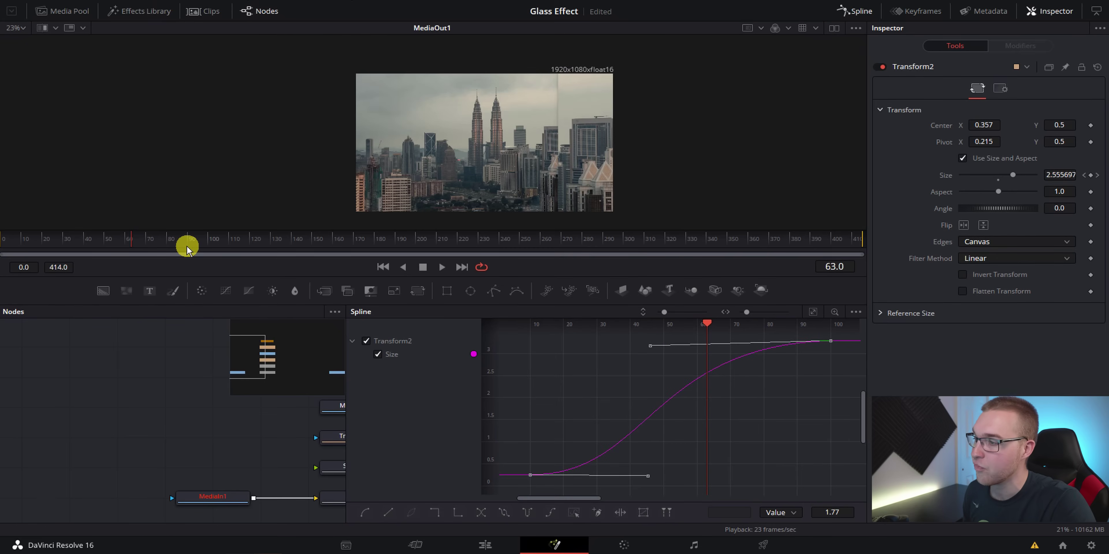
- Play the size animation from the start of the clip to preview the easing
{"action": "left_click", "coordinate": [8, 247]}
{"action": "key", "text": "space"}
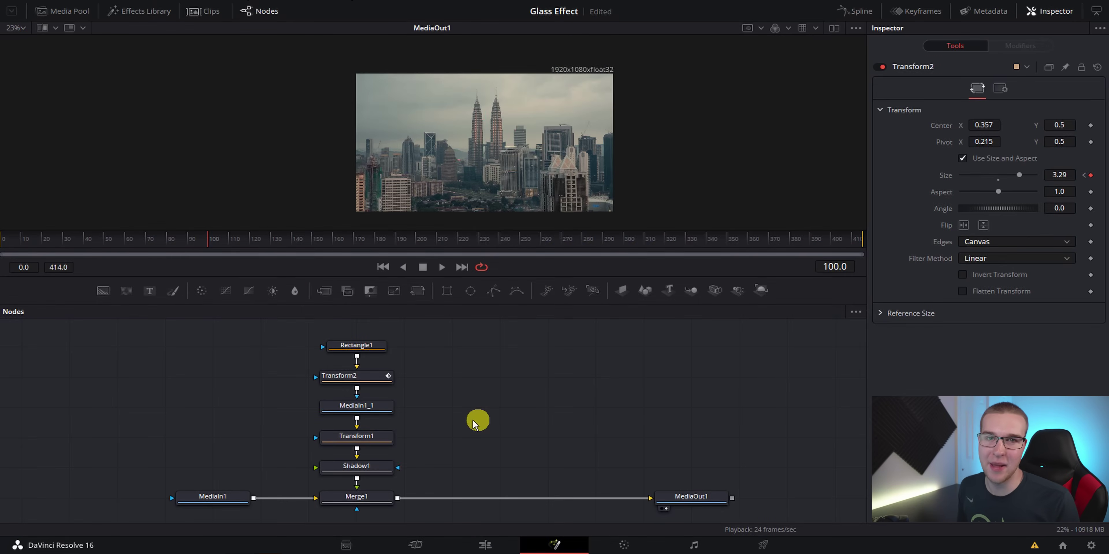
- Add a Color Corrector node wired between Shadow1 and Merge1
{"action": "left_click_drag", "start_coordinate": [423, 338], "coordinate": [354, 436]}
{"action": "left_click", "coordinate": [354, 435]}
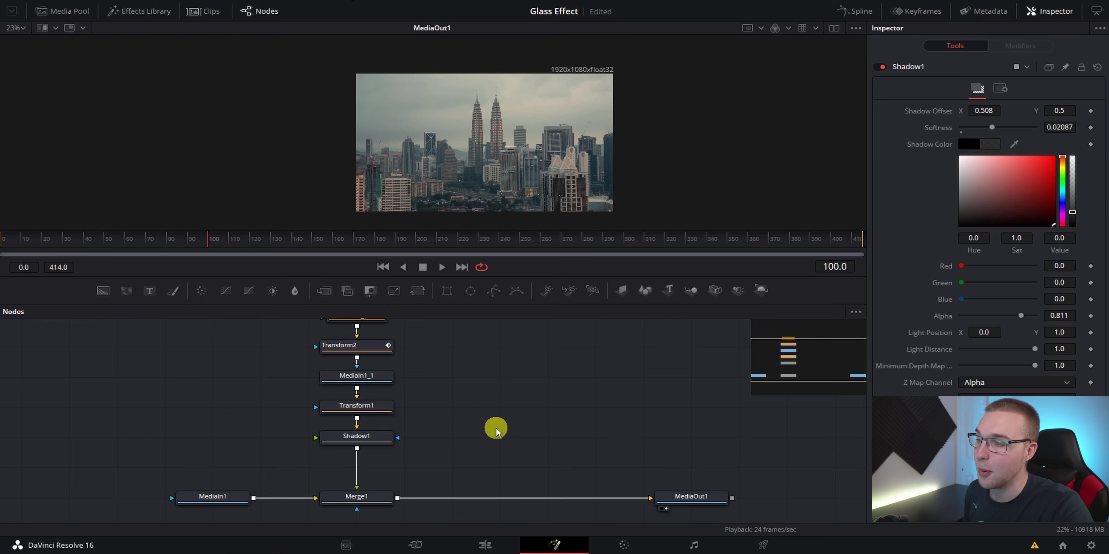
{"action": "key", "text": "shift+space"}
{"action": "type", "text": "Shadow"}
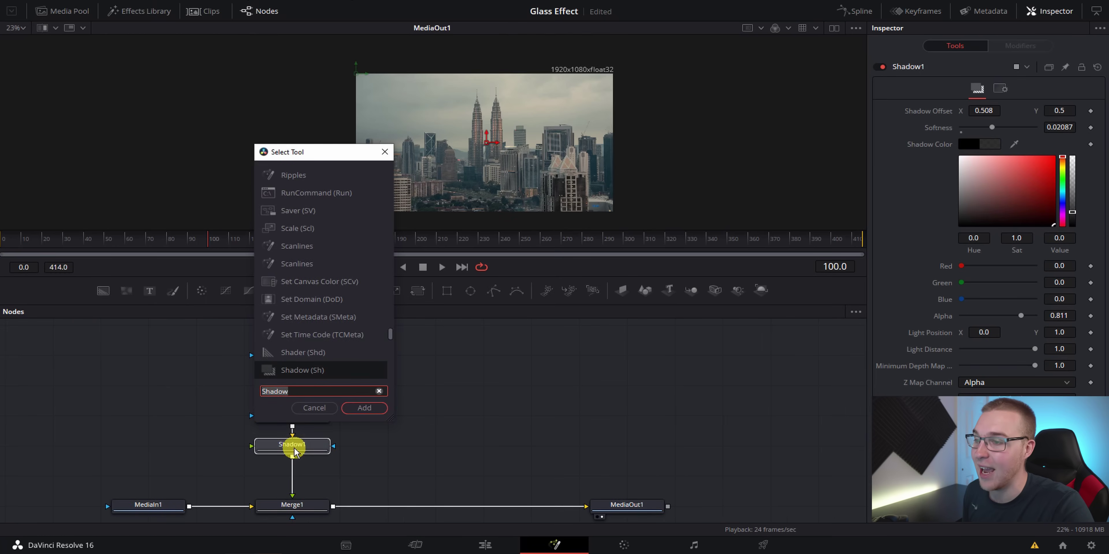
{"action": "key", "text": "BackSpace"}
{"action": "key", "text": "BackSpace"}
{"action": "key", "text": "BackSpace"}
{"action": "key", "text": "BackSpace"}
{"action": "key", "text": "BackSpace"}
{"action": "key", "text": "BackSpace"}
{"action": "type", "text": "color corrector"}
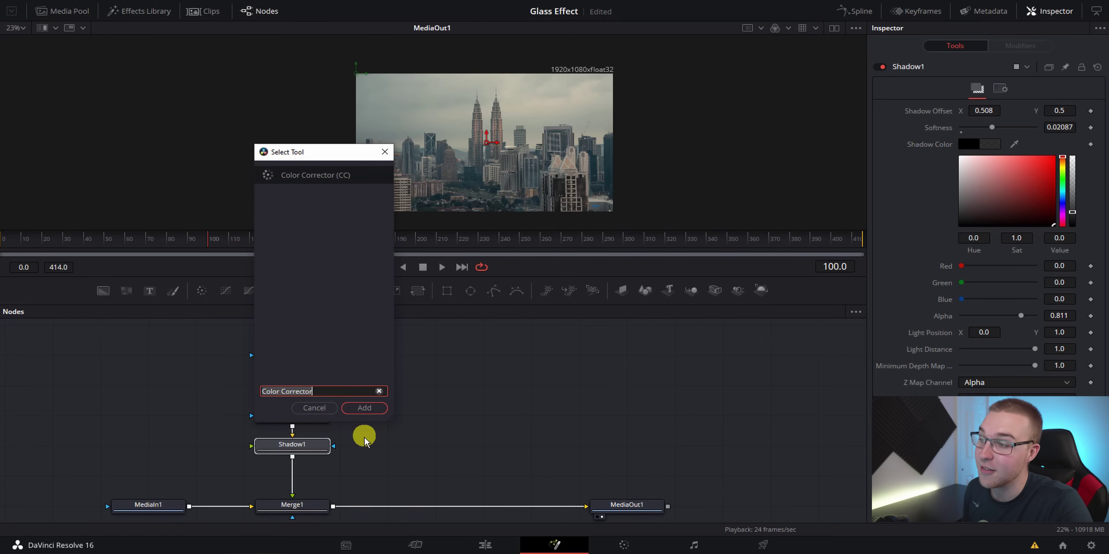
{"action": "left_click", "coordinate": [364, 408]}
{"action": "left_click_drag", "start_coordinate": [185, 483], "coordinate": [291, 476]}
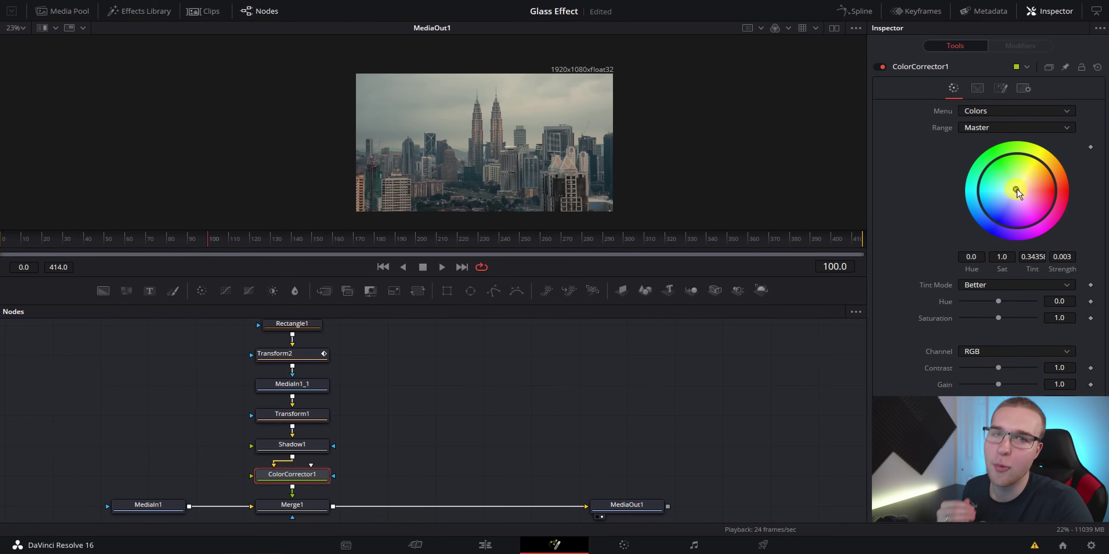
- Tint the glass bar slightly on the colour wheel and preview playback
{"action": "left_click_drag", "start_coordinate": [1070, 198], "coordinate": [1070, 194]}
{"action": "key", "text": "space"}
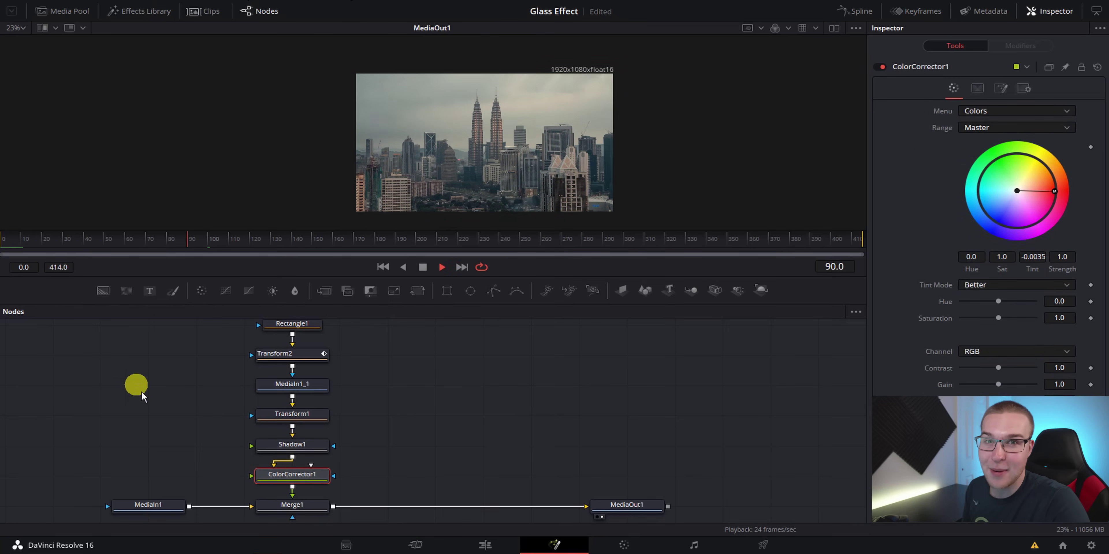
{"action": "key", "text": "space"}
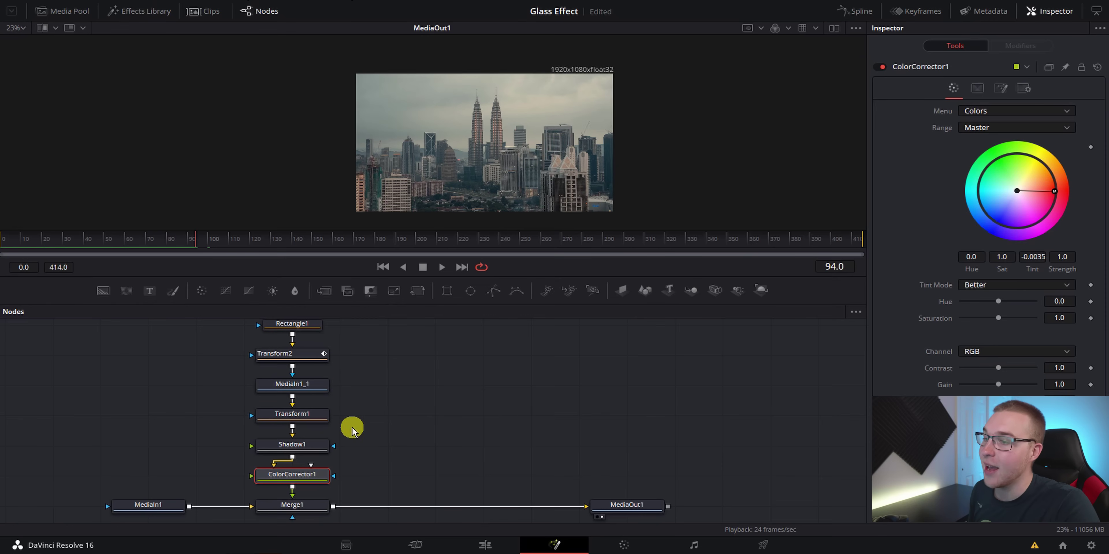
- Delete MediaIn1_1 and bring the rocky cliffs clip from the Media Pool in as MediaIn2
{"action": "left_click", "coordinate": [312, 390]}
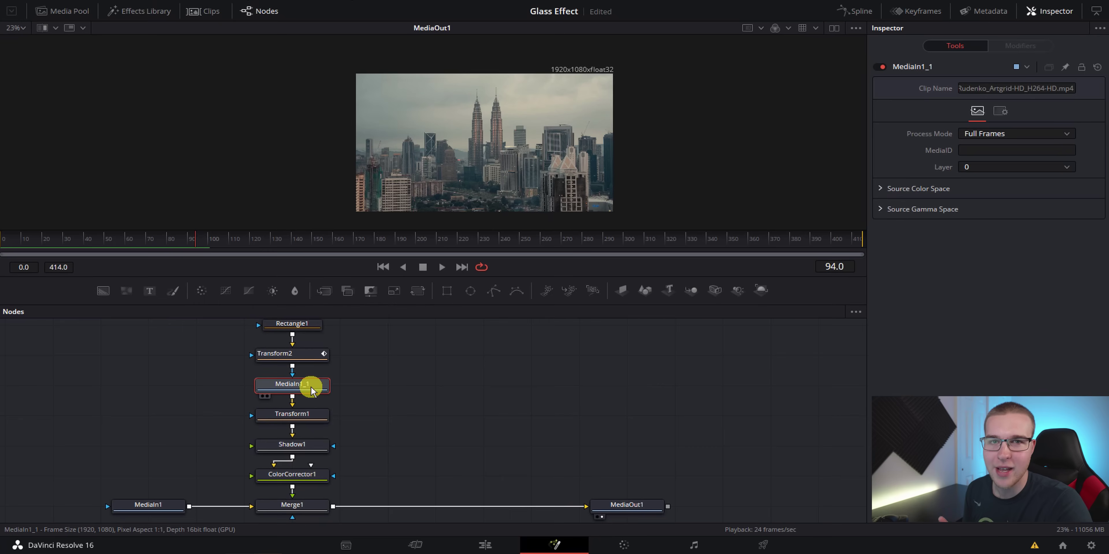
{"action": "key", "text": "Delete"}
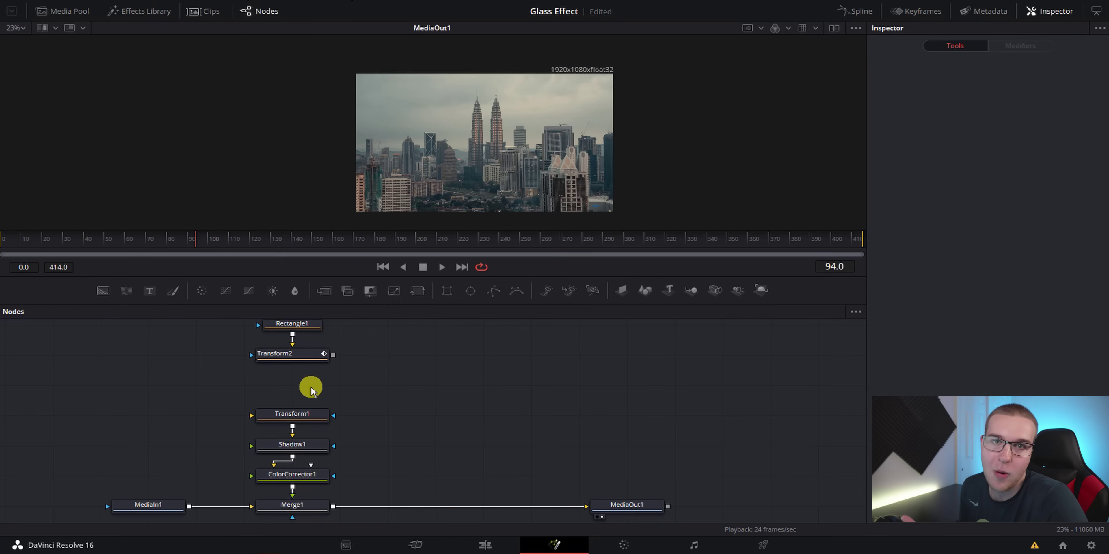
{"action": "left_click", "coordinate": [50, 11]}
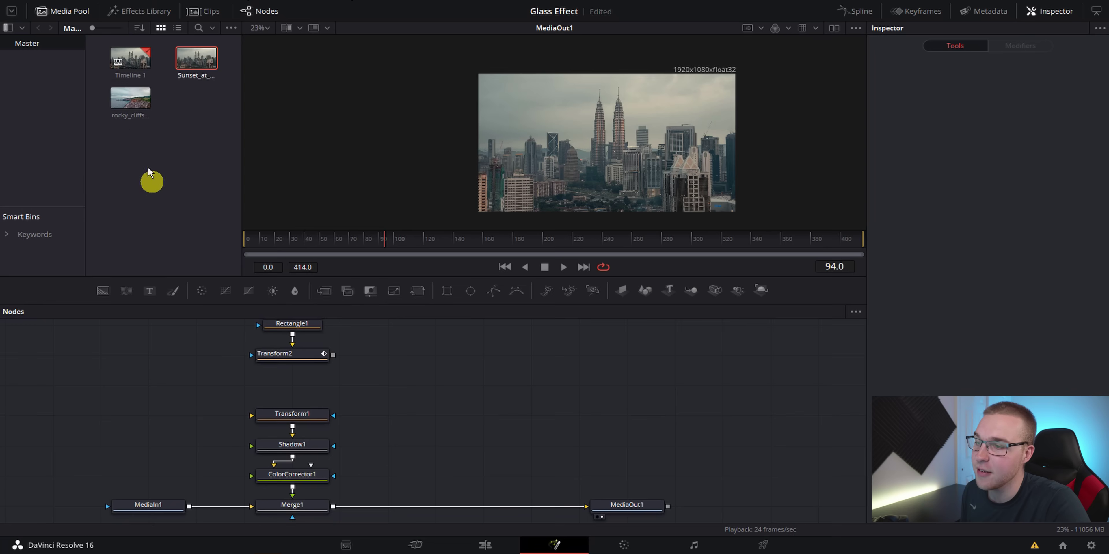
{"action": "left_click_drag", "start_coordinate": [131, 98], "coordinate": [293, 385]}
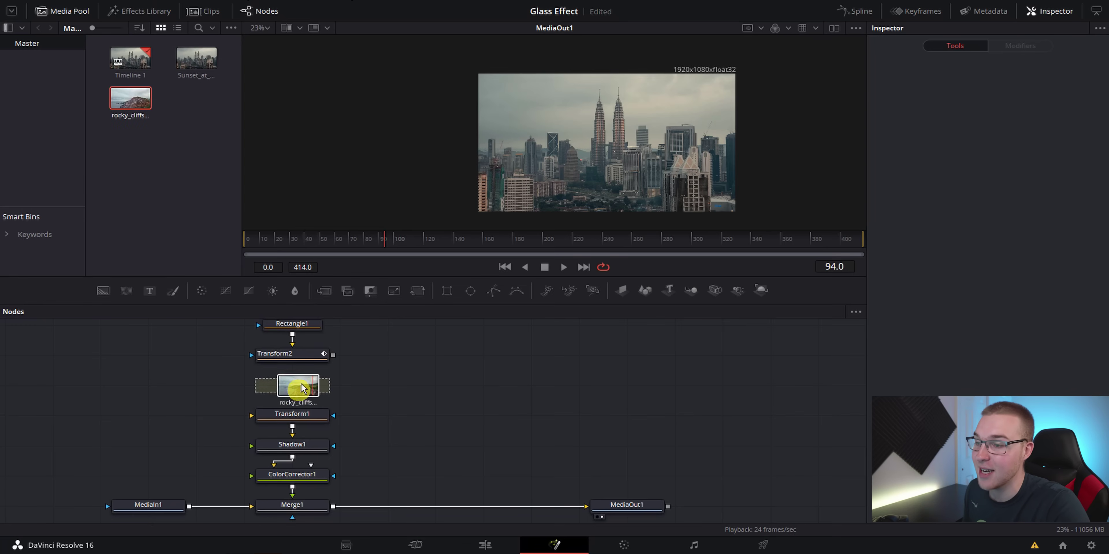
- Connect Transform2 to MediaIn2's mask and MediaIn2's output to Transform1, then preview from the start
{"action": "left_click_drag", "start_coordinate": [333, 355], "coordinate": [275, 387]}
{"action": "left_click_drag", "start_coordinate": [333, 386], "coordinate": [308, 417]}
{"action": "left_click_drag", "start_coordinate": [264, 247], "coordinate": [236, 251]}
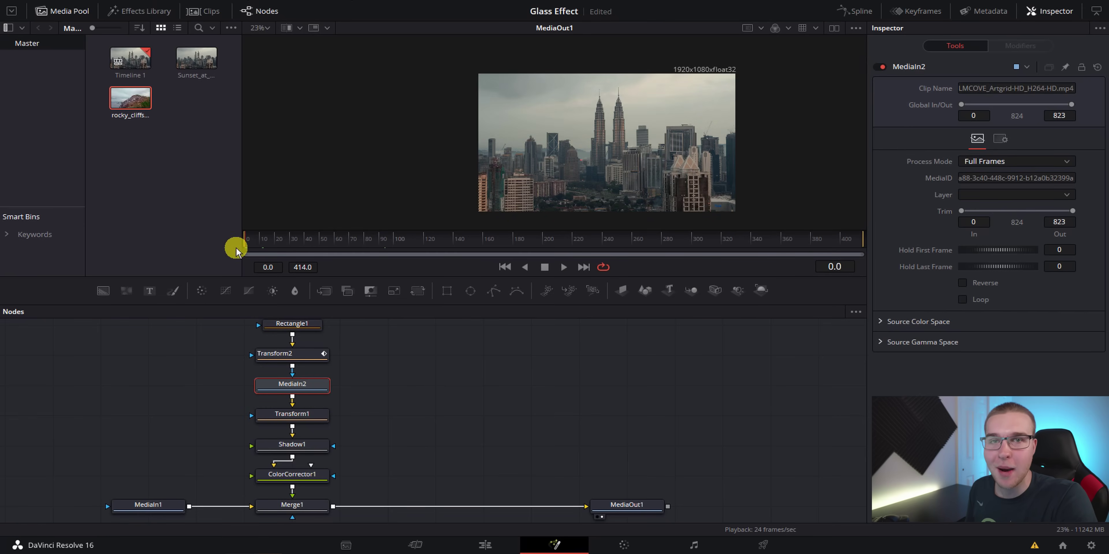
{"action": "left_click", "coordinate": [487, 401]}
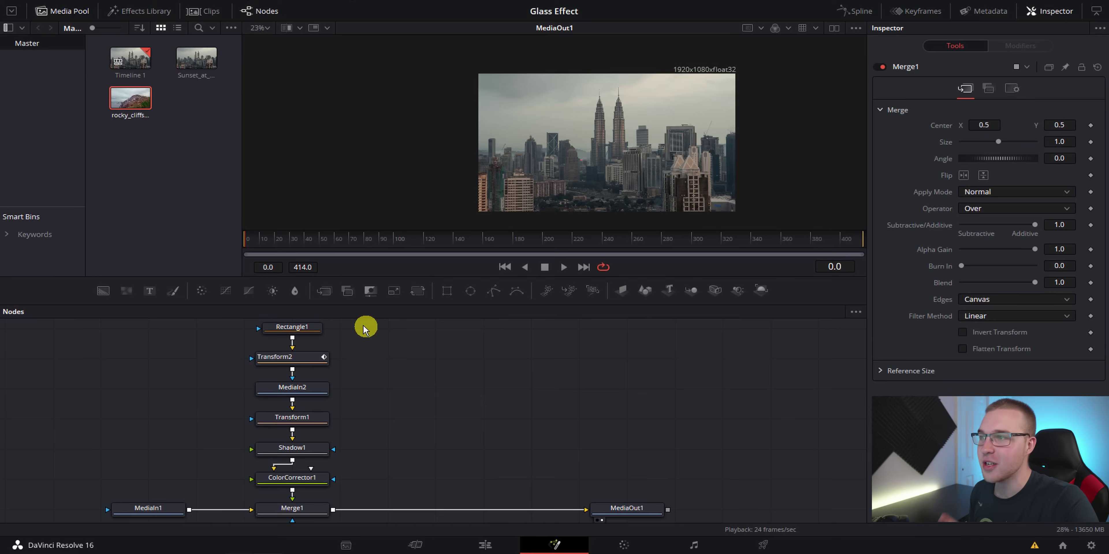
- Paste a copy of the glass-bar node chain beside the original column
{"action": "left_click_drag", "start_coordinate": [363, 325], "coordinate": [239, 494]}
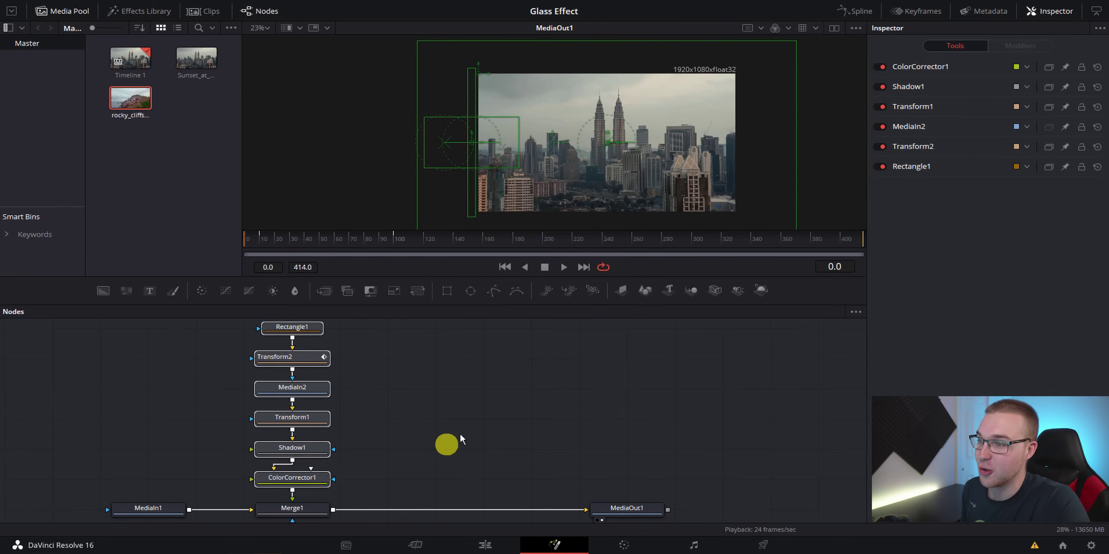
{"action": "left_click", "coordinate": [457, 389]}
{"action": "key", "text": "ctrl+v"}
{"action": "left_click_drag", "start_coordinate": [445, 490], "coordinate": [441, 414]}
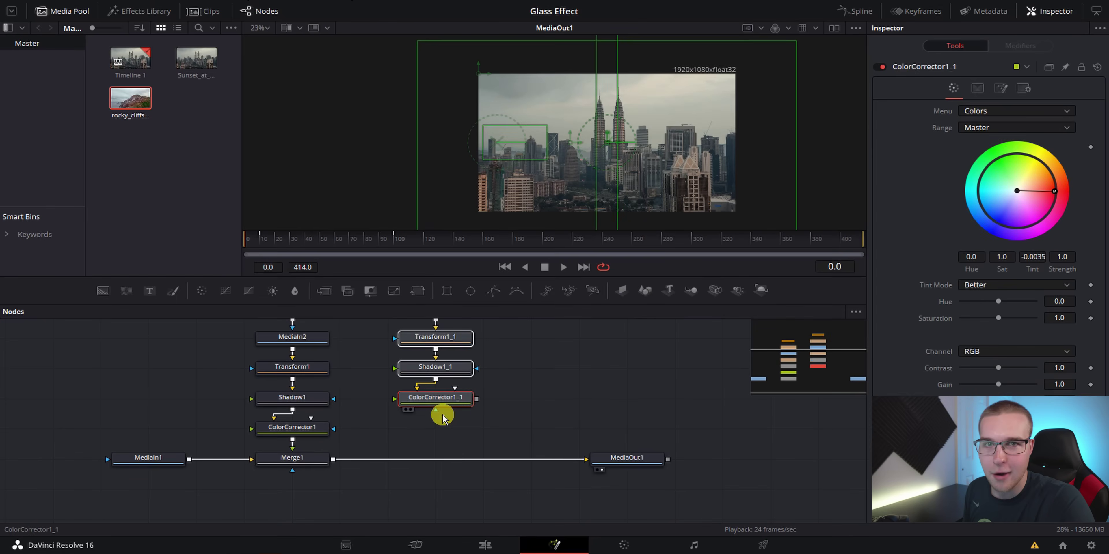
{"action": "left_click", "coordinate": [561, 401]}
- Merge ColorCorrector1_1's output over Merge1's result, creating Merge2
{"action": "left_click_drag", "start_coordinate": [562, 396], "coordinate": [530, 436]}
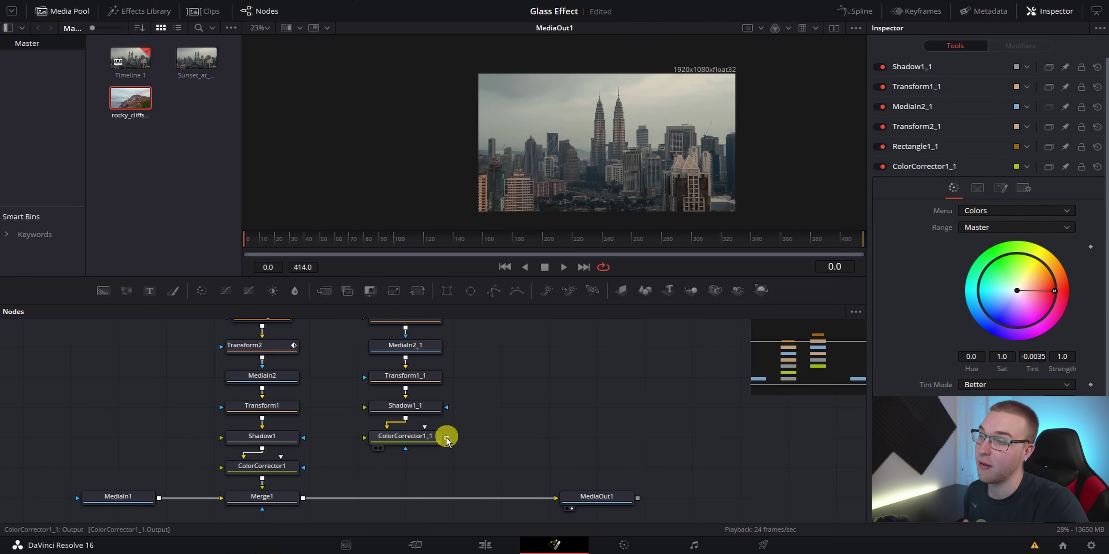
{"action": "left_click_drag", "start_coordinate": [445, 437], "coordinate": [303, 498]}
{"action": "left_click", "coordinate": [421, 434]}
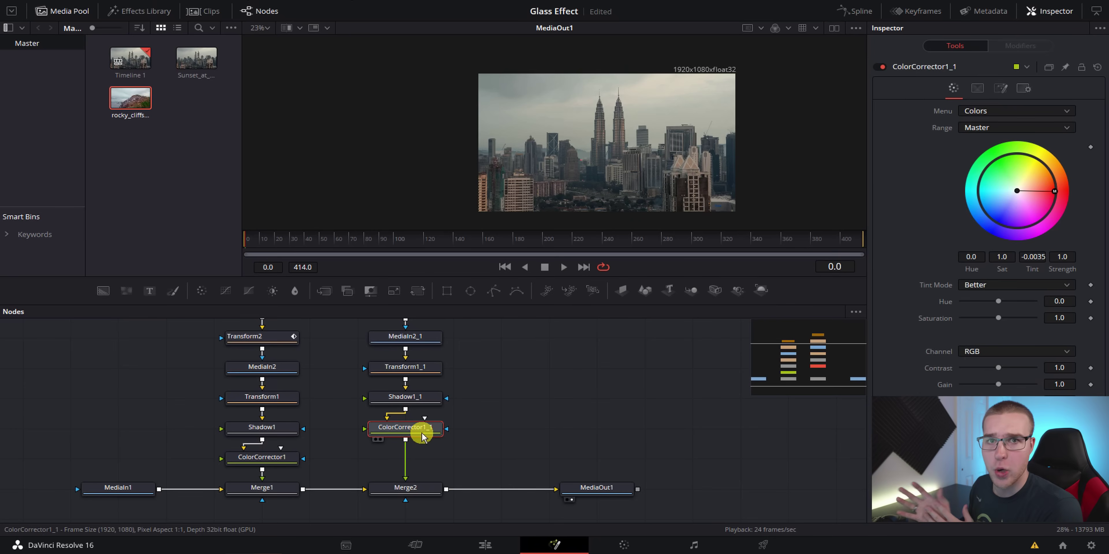
- Add a Time Speed node after ColorCorrector1_1 with Delay 30 and Nearest interpolation
{"action": "key", "text": "shift+space"}
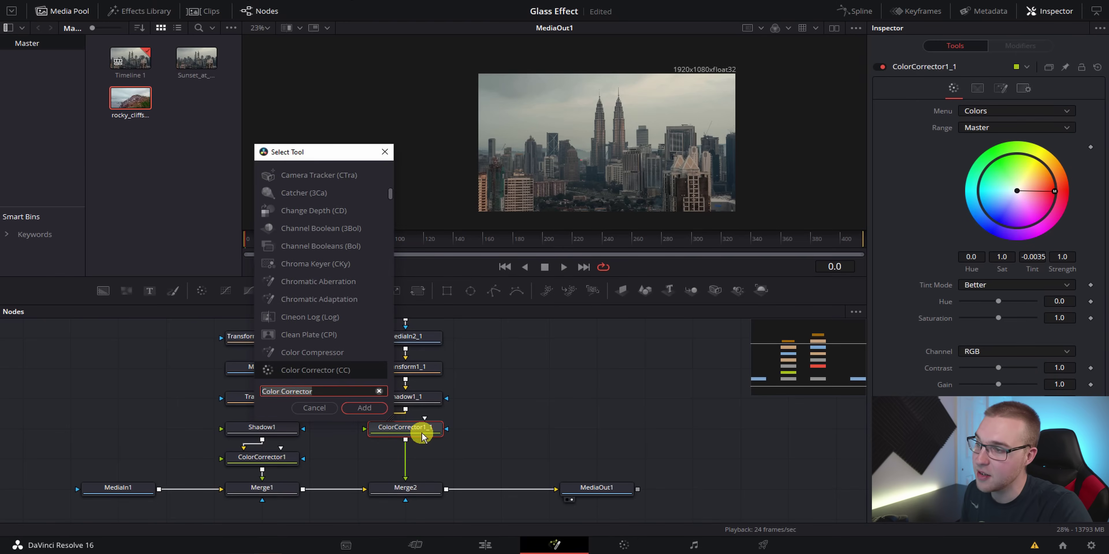
{"action": "type", "text": "Time Speed"}
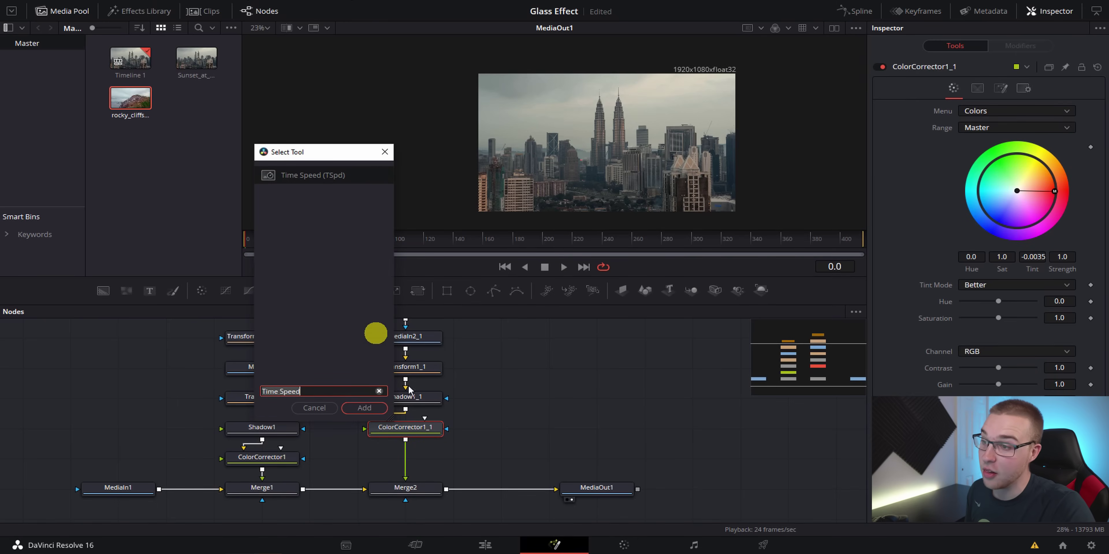
{"action": "left_click", "coordinate": [365, 408]}
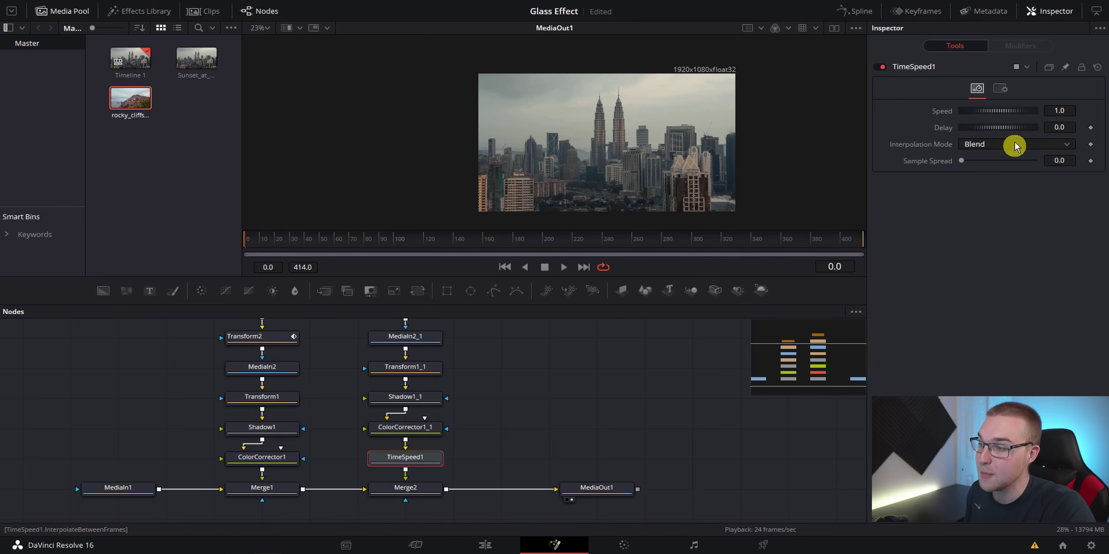
{"action": "left_click", "coordinate": [1057, 127]}
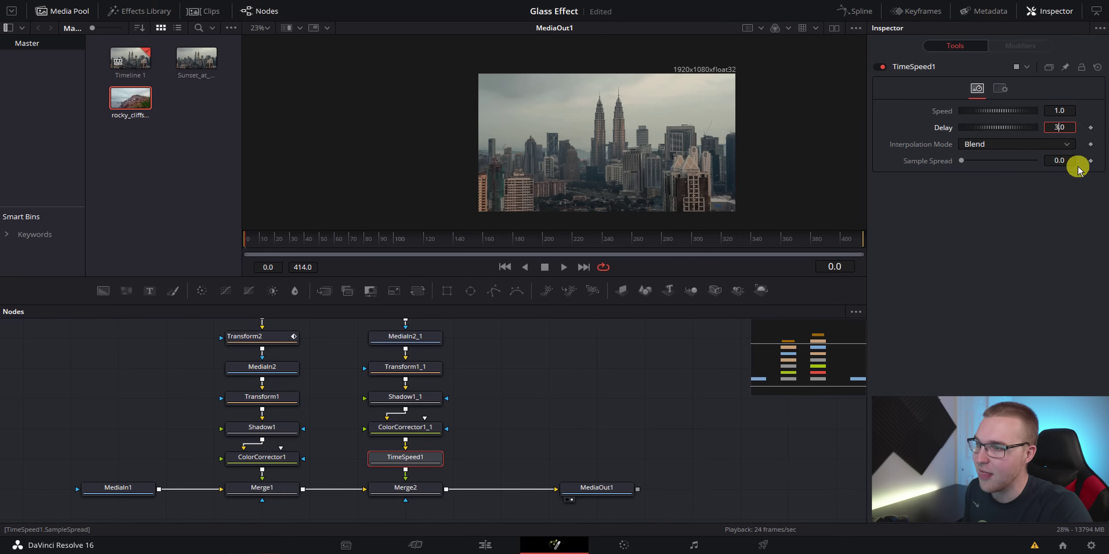
{"action": "type", "text": "3"}
{"action": "key", "text": "Return"}
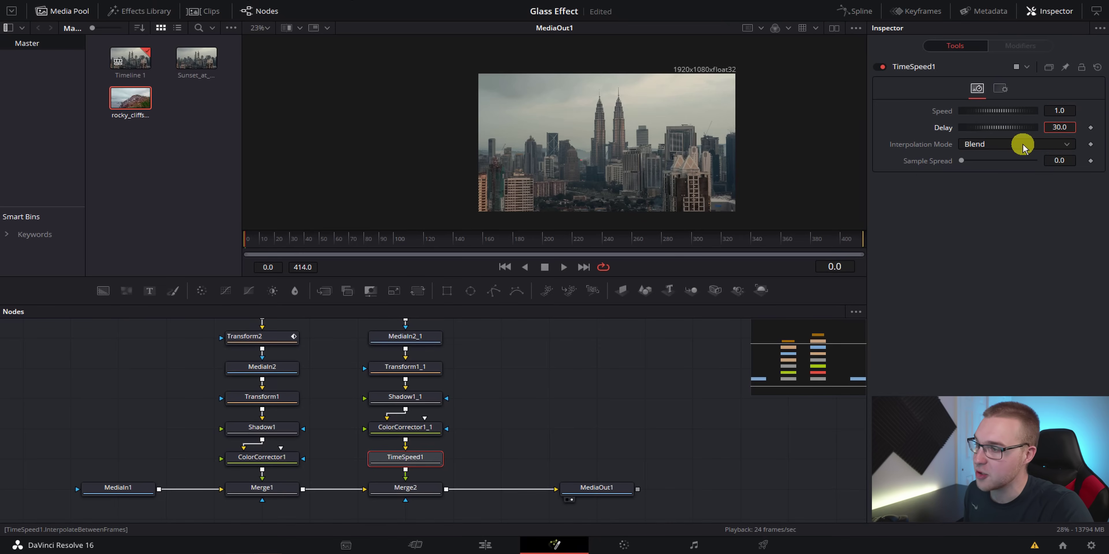
{"action": "left_click", "coordinate": [1023, 145]}
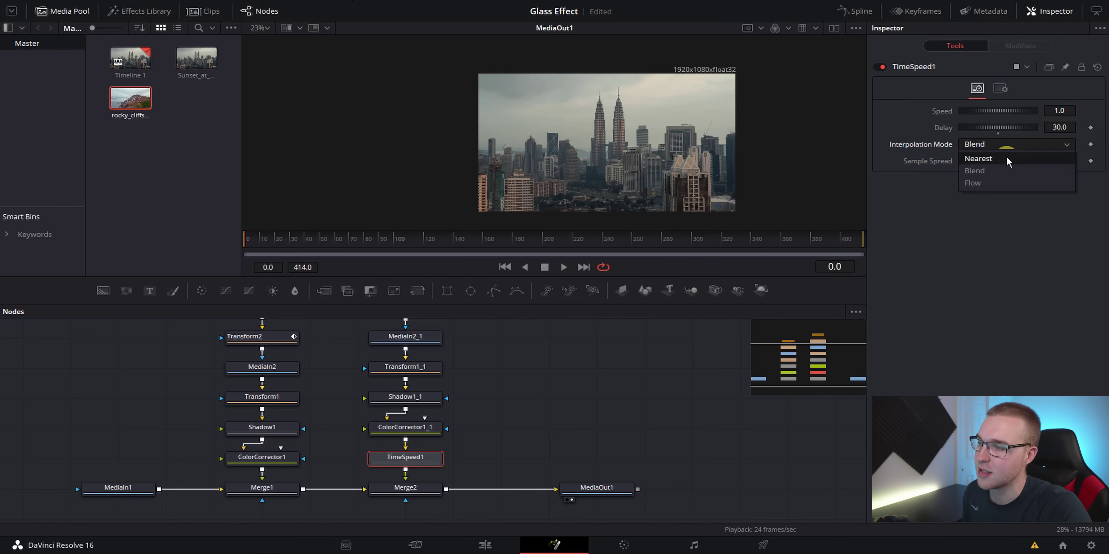
{"action": "left_click", "coordinate": [979, 159]}
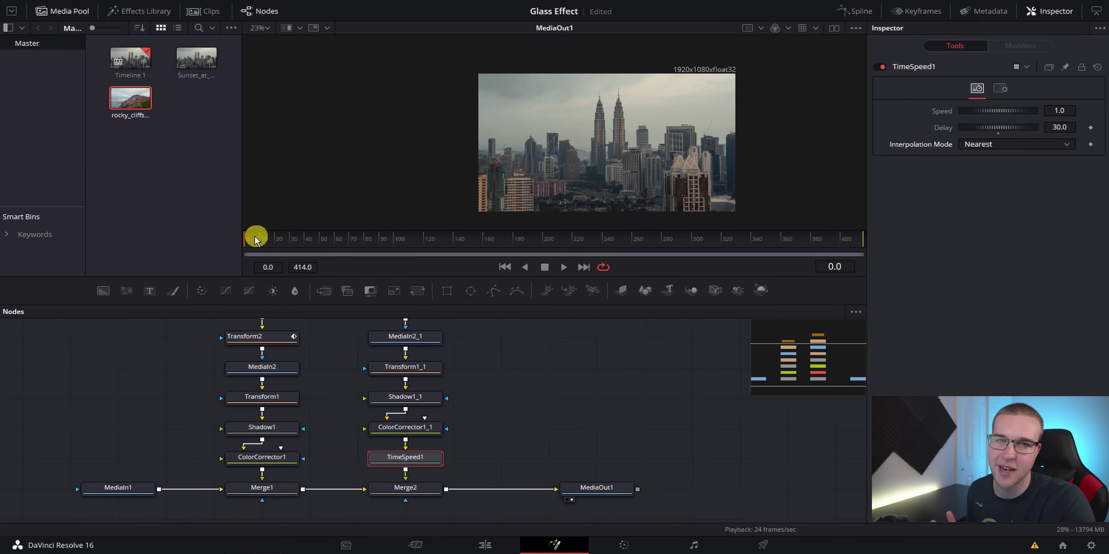
- Shift ColorCorrector1_1's tint to -0.4258 and replay the composite from near the start
{"action": "key", "text": "space"}
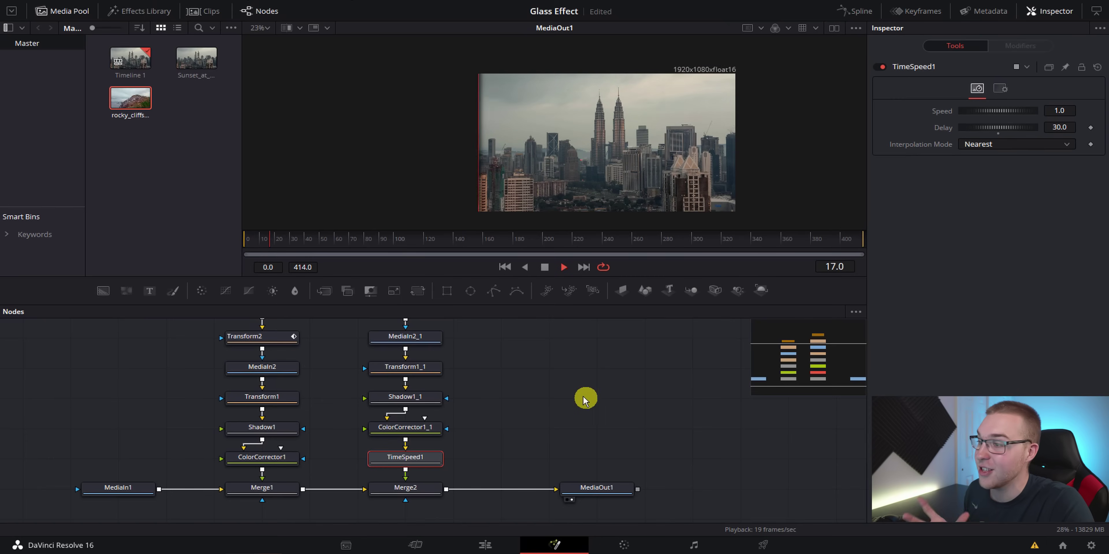
{"action": "key", "text": "space"}
{"action": "left_click", "coordinate": [394, 428]}
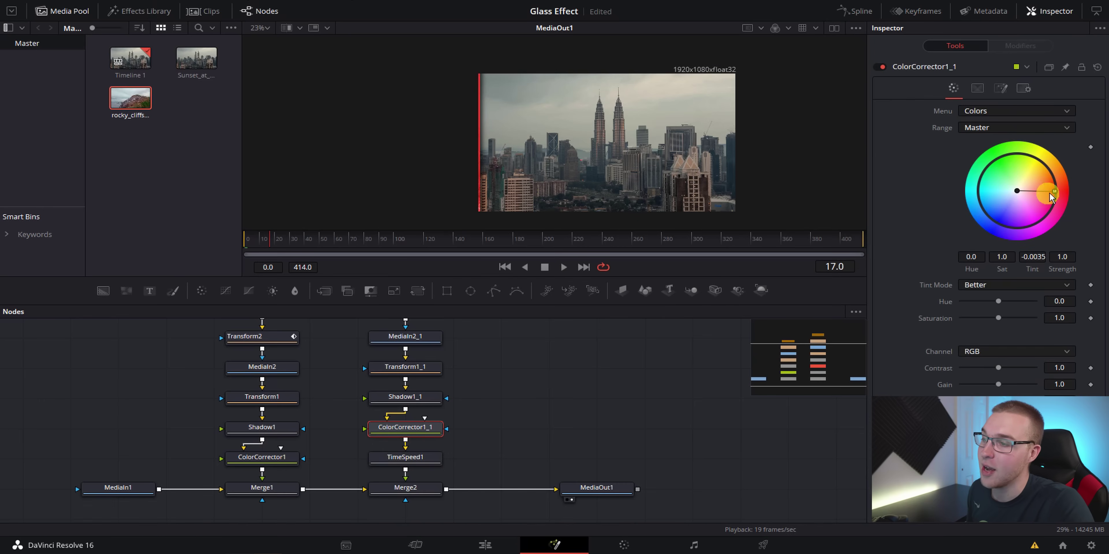
{"action": "left_click_drag", "start_coordinate": [1051, 195], "coordinate": [683, 342]}
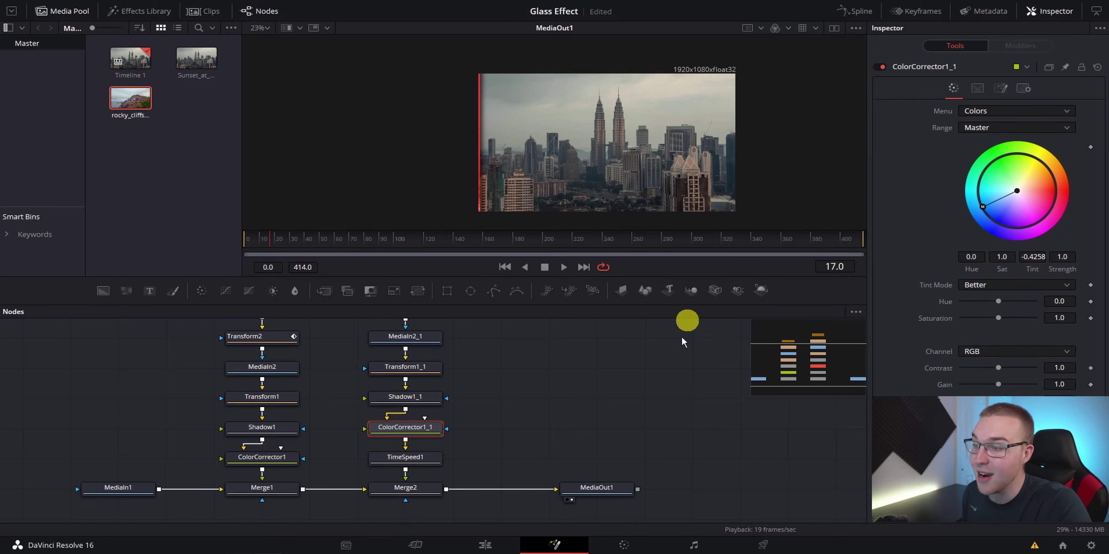
{"action": "left_click", "coordinate": [253, 243]}
{"action": "left_click", "coordinate": [588, 388]}
{"action": "key", "text": "space"}
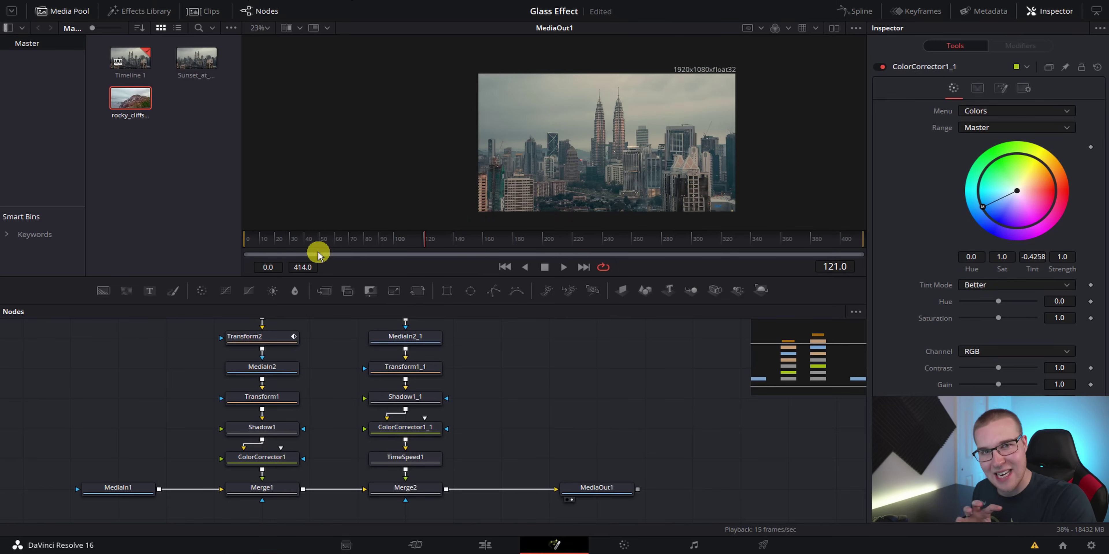
- Add Transform3 after Merge2 with Pivot X 0.121 and Size keyframed at 1.4003 on frame 0
{"action": "left_click", "coordinate": [254, 241]}
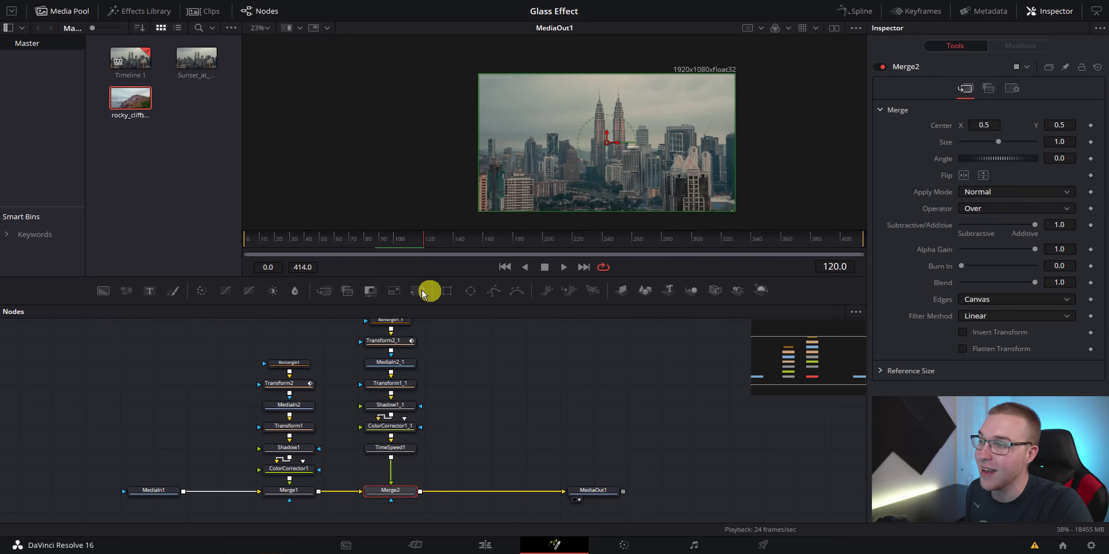
{"action": "left_click", "coordinate": [418, 291]}
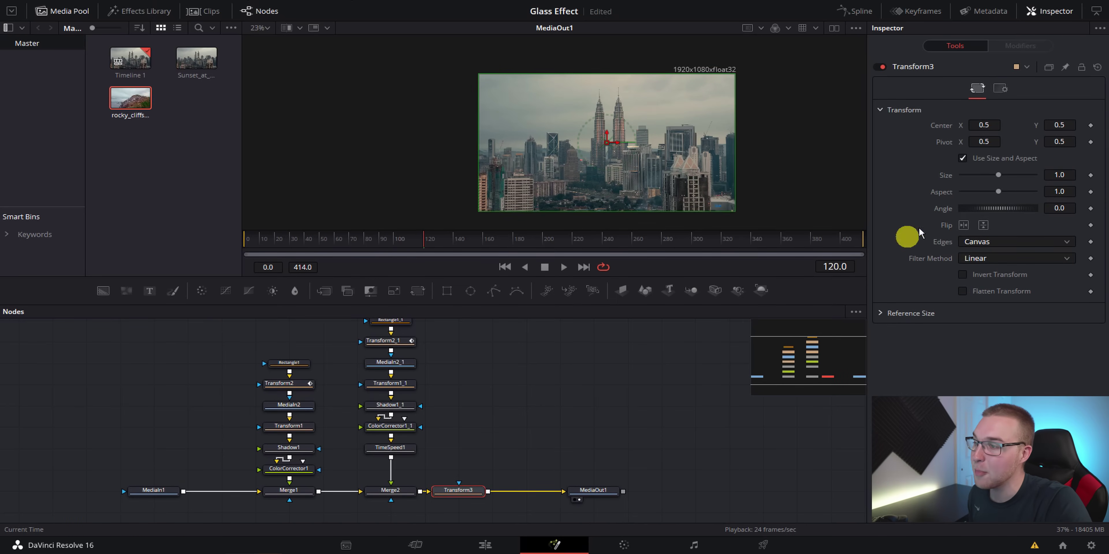
{"action": "left_click", "coordinate": [246, 241]}
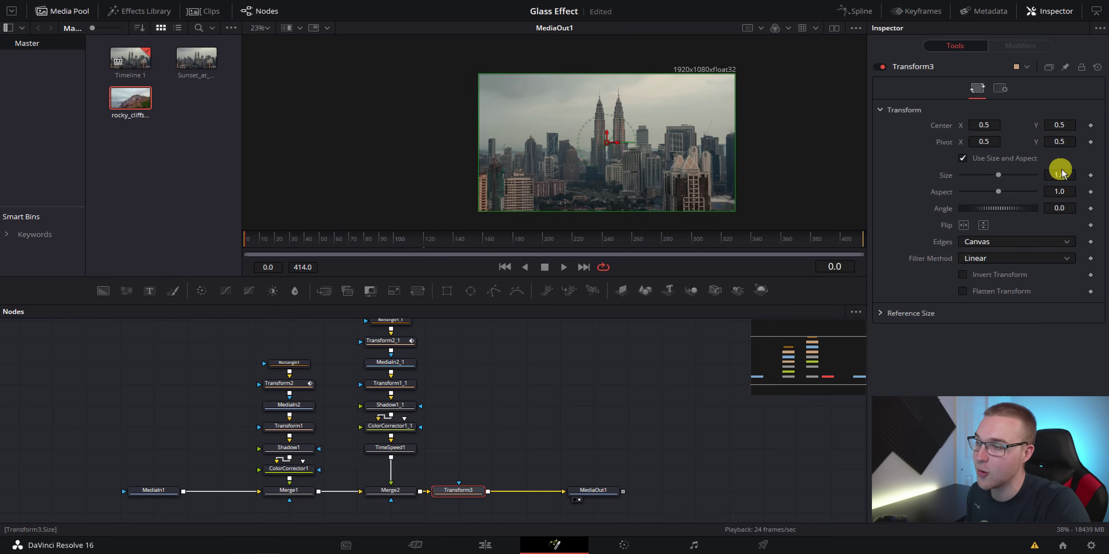
{"action": "left_click", "coordinate": [1090, 175]}
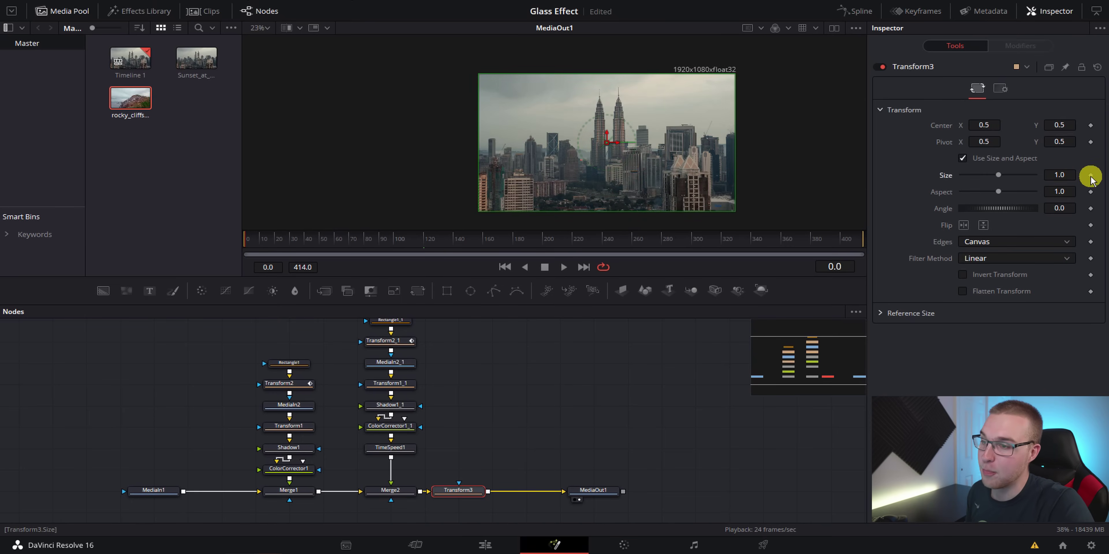
{"action": "left_click_drag", "start_coordinate": [991, 142], "coordinate": [772, 168]}
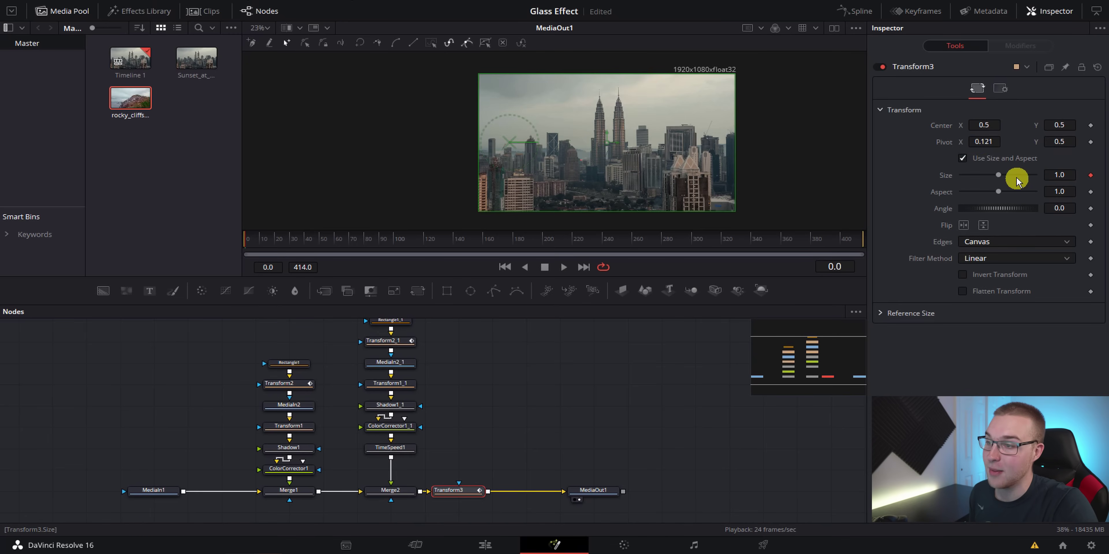
{"action": "left_click_drag", "start_coordinate": [1057, 174], "coordinate": [618, 201]}
- Keyframe Size back to 1.0 at frame 120 and play the zoom animation
{"action": "left_click_drag", "start_coordinate": [795, 240], "coordinate": [417, 241]}
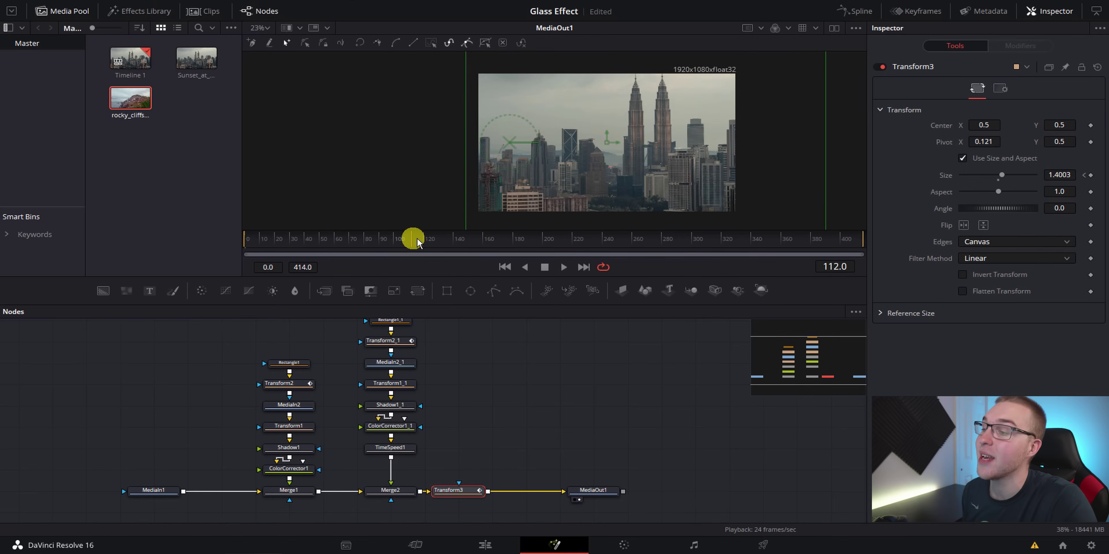
{"action": "double_click", "coordinate": [997, 180]}
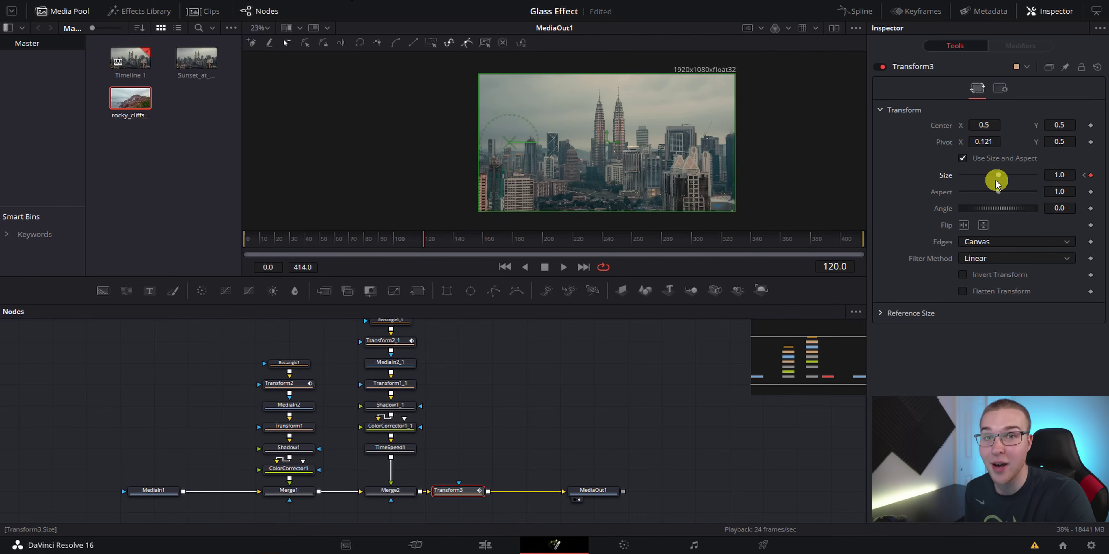
{"action": "key", "text": "space"}
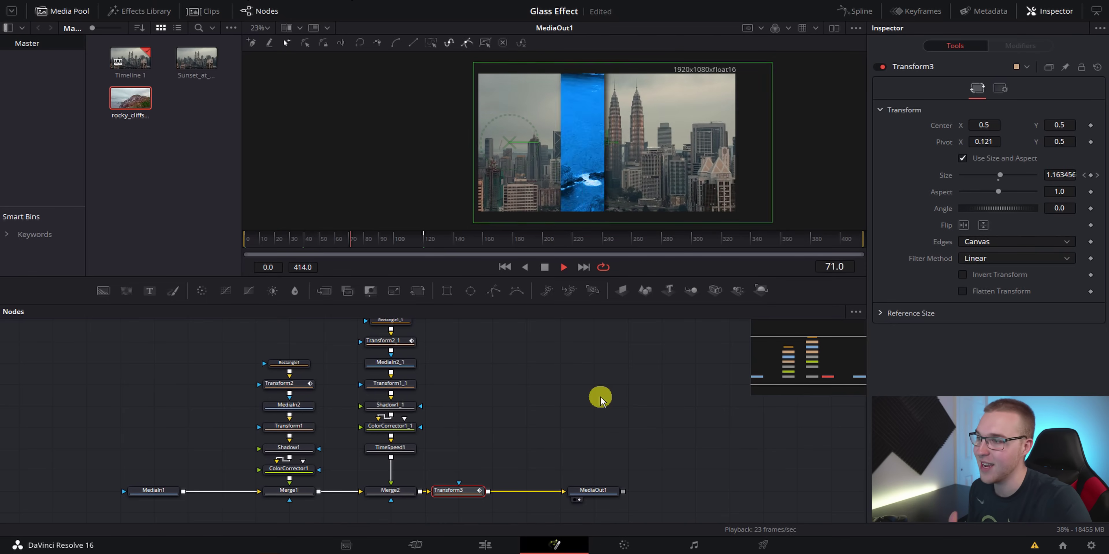
{"action": "key", "text": "space"}
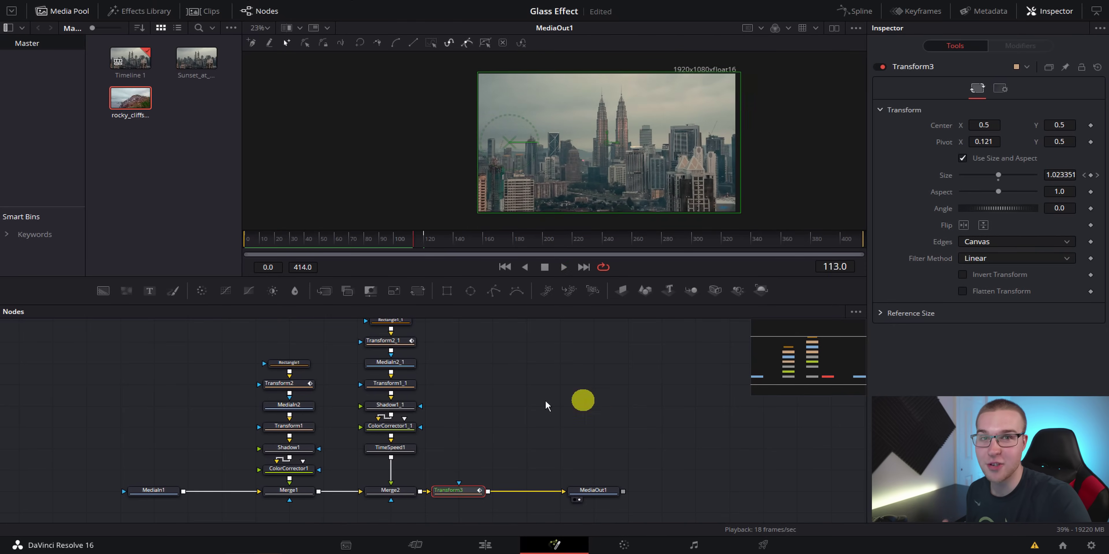
- Move Transform2_1's pivot to the frame's right edge (X 0.9899, Y 0.4755) and replay from the start
{"action": "left_click_drag", "start_coordinate": [581, 398], "coordinate": [498, 355]}
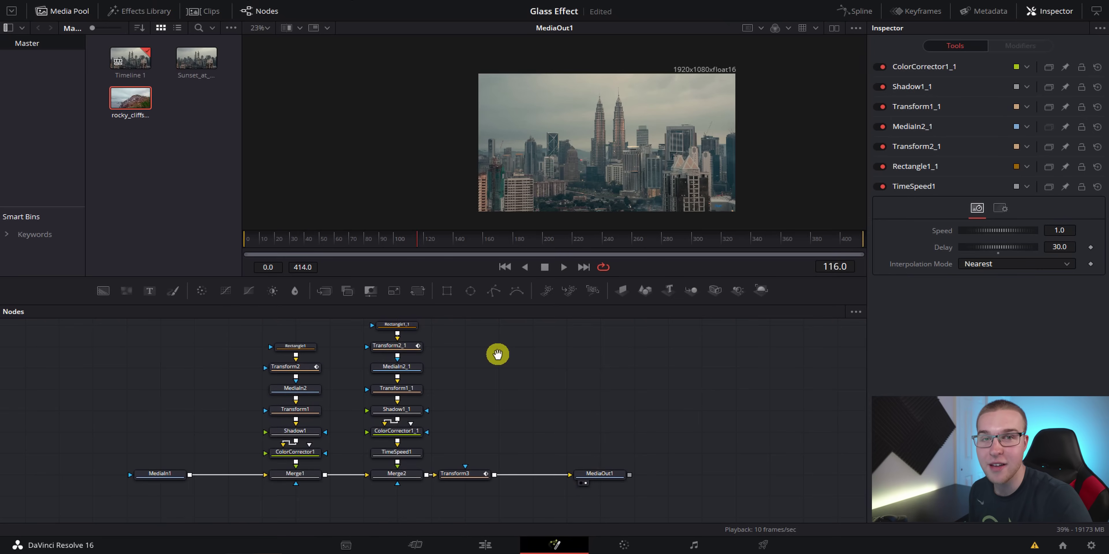
{"action": "left_click", "coordinate": [399, 351]}
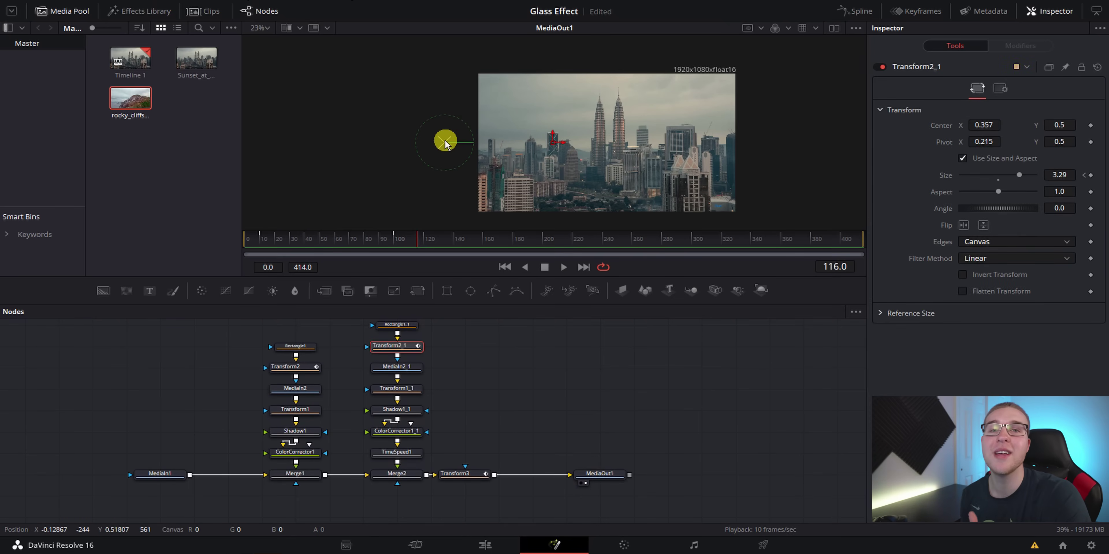
{"action": "left_click_drag", "start_coordinate": [444, 141], "coordinate": [739, 148]}
{"action": "left_click_drag", "start_coordinate": [417, 238], "coordinate": [212, 275]}
{"action": "key", "text": "space"}
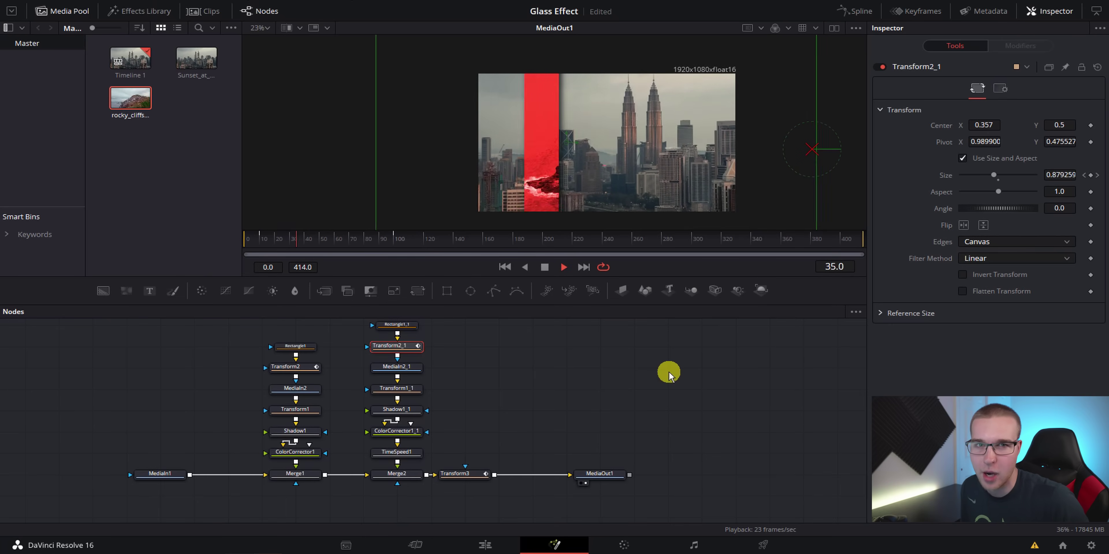